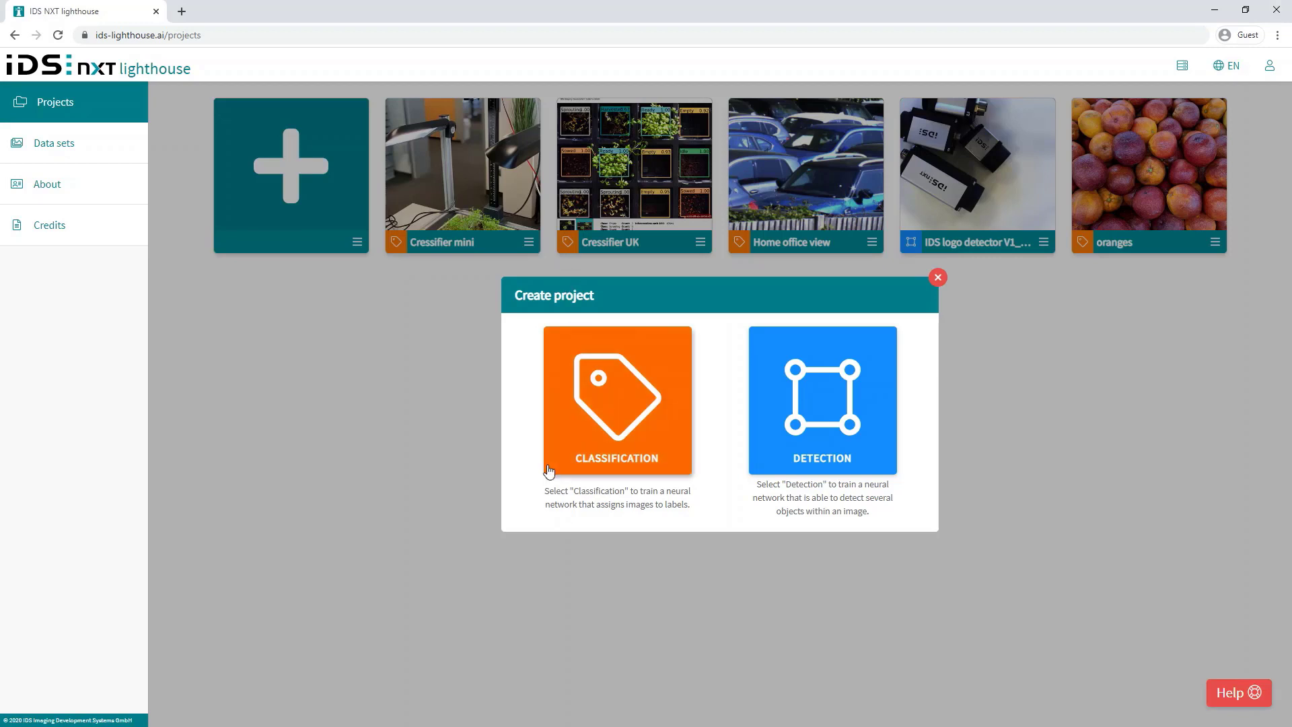
Step: Create a classification project titled 'Classify Nuts' with the description 'classifies different nuts'
click(614, 402)
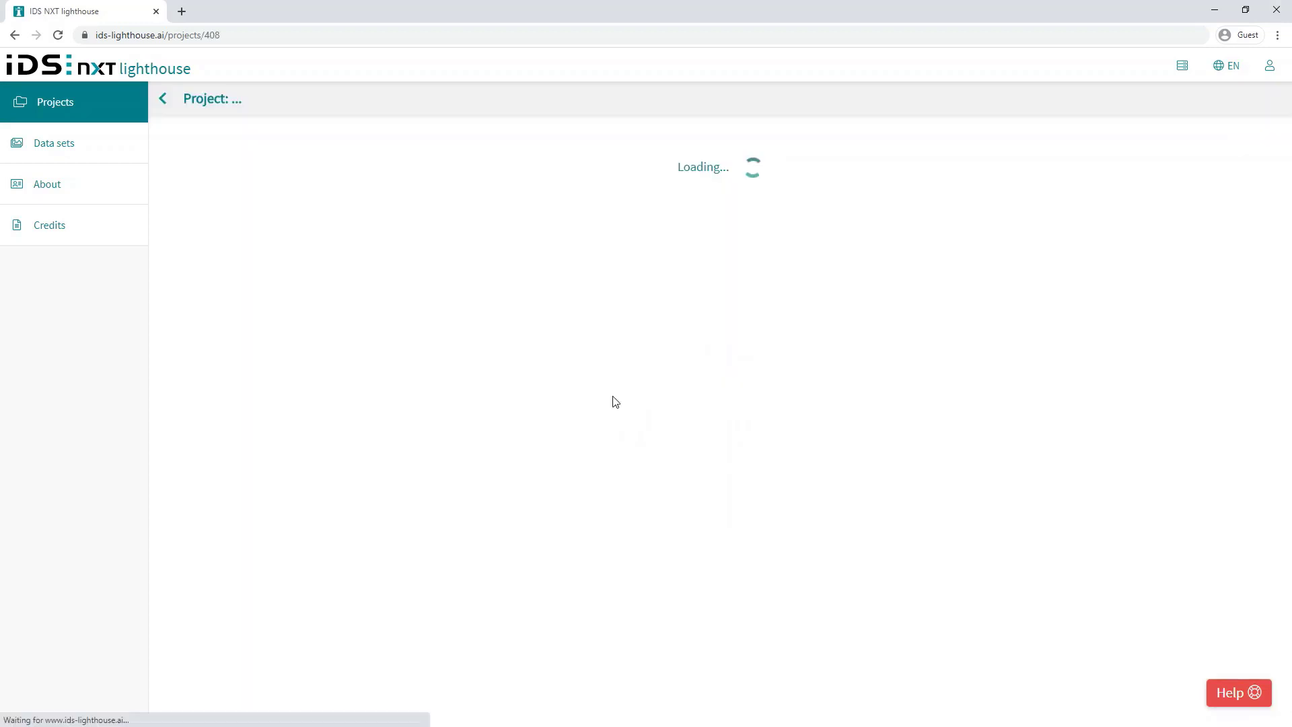
key(ctrl+a)
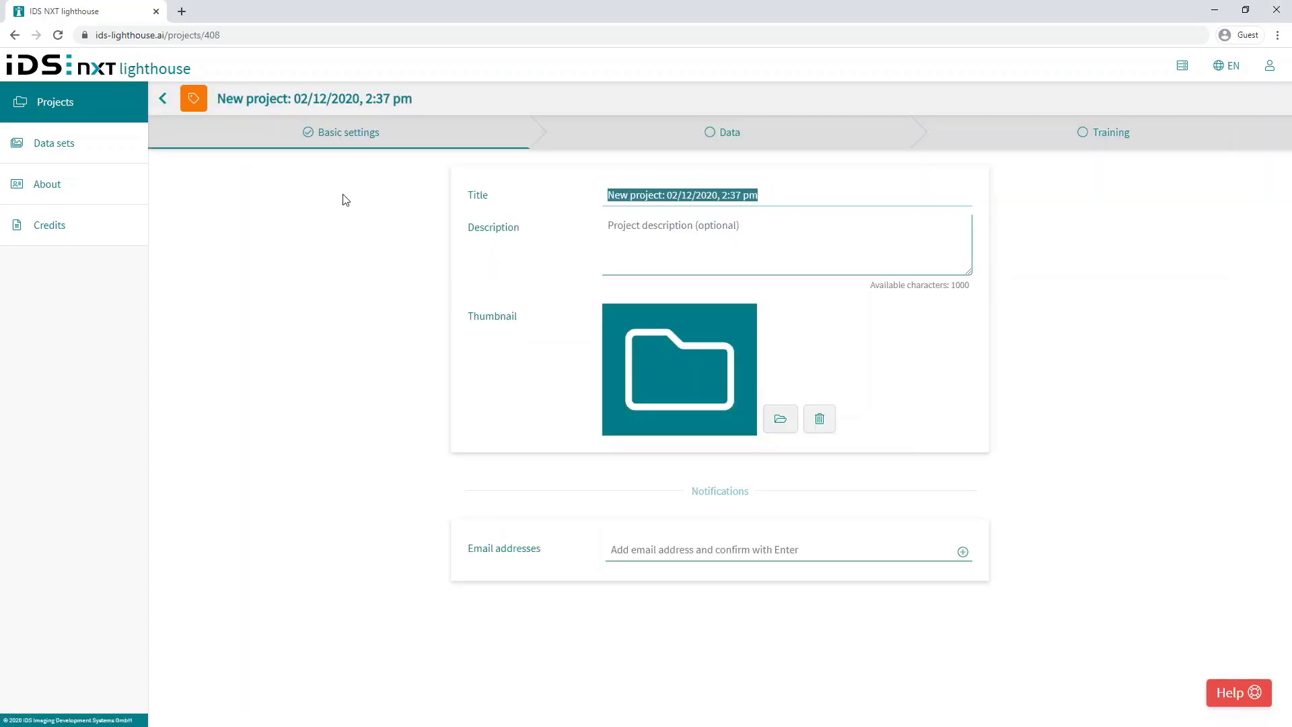
text(Classify Nuts)
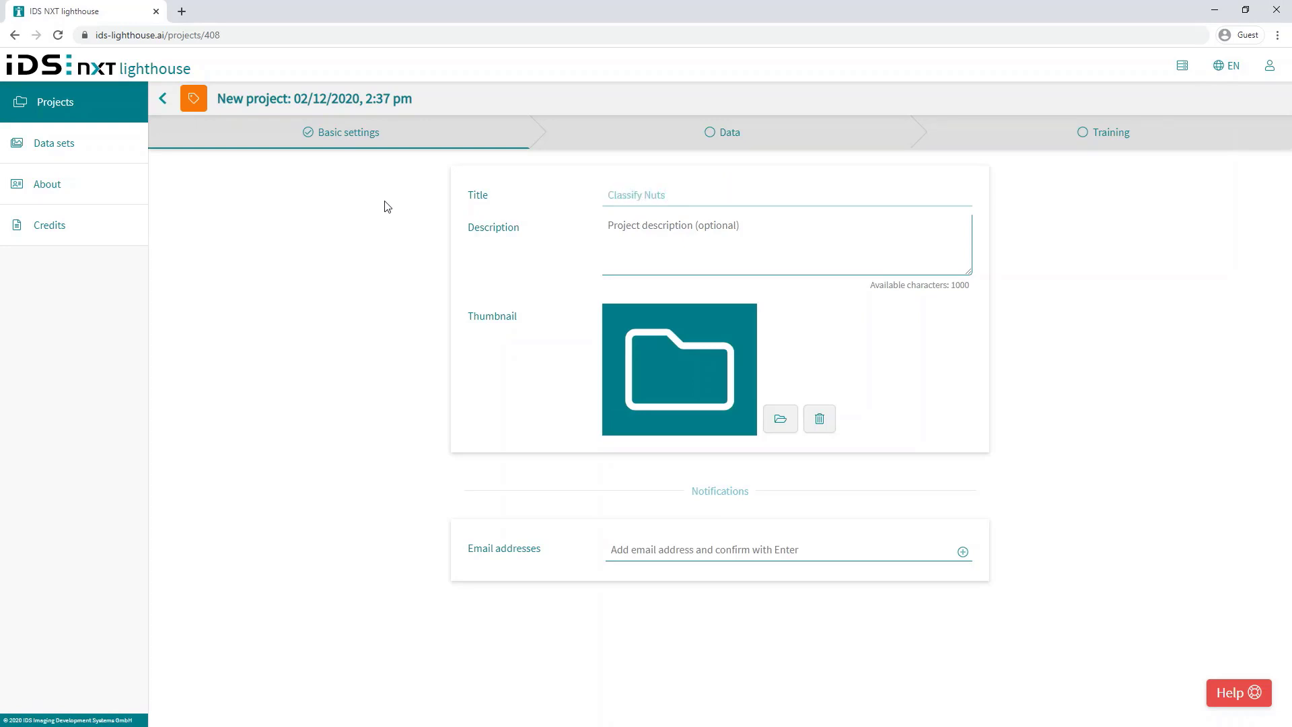
click(620, 225)
text(cl)
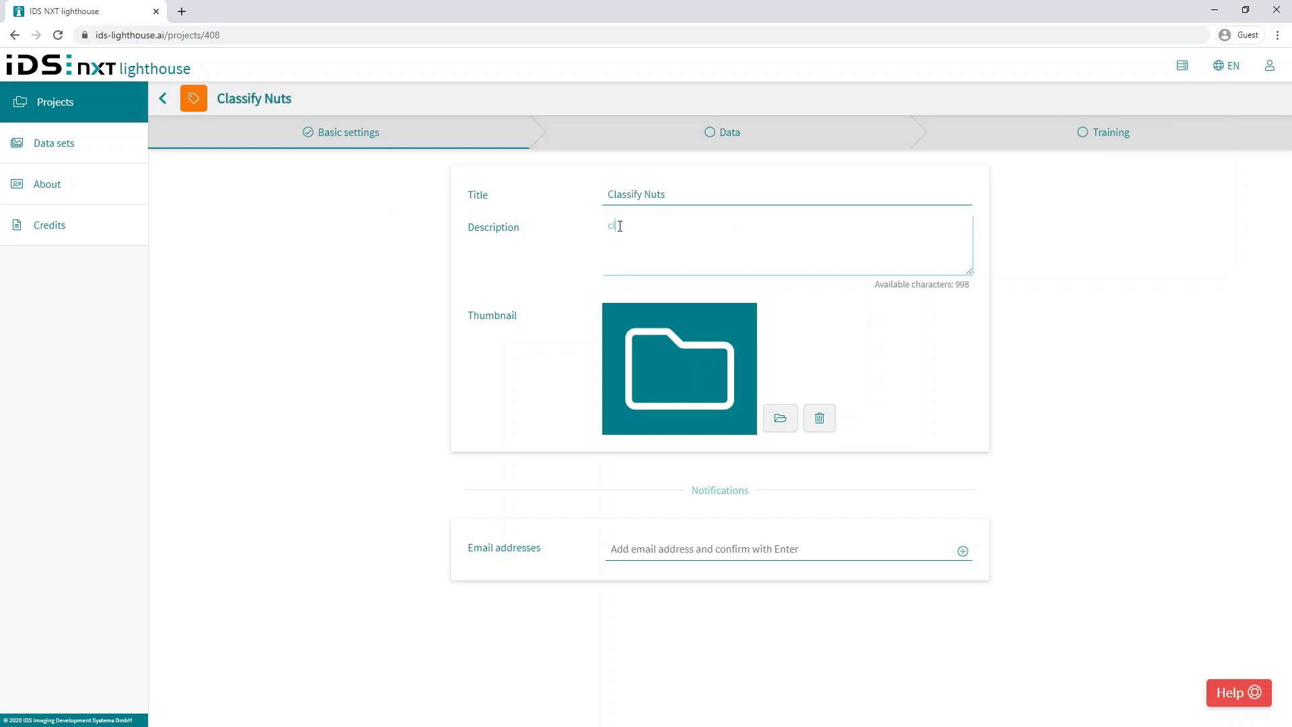
text(assifies different nuts)
Step: Set nuts-classify.jpg as the project thumbnail and add a notification e-mail address
click(780, 418)
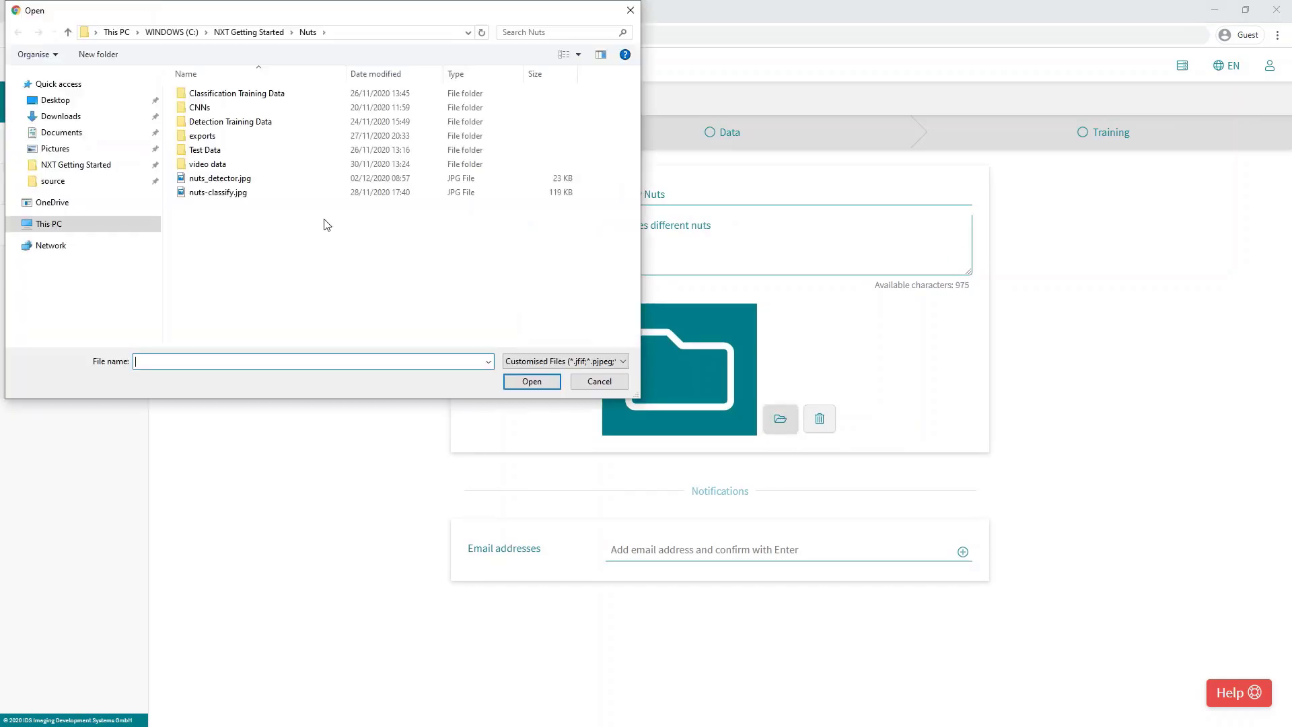
click(230, 193)
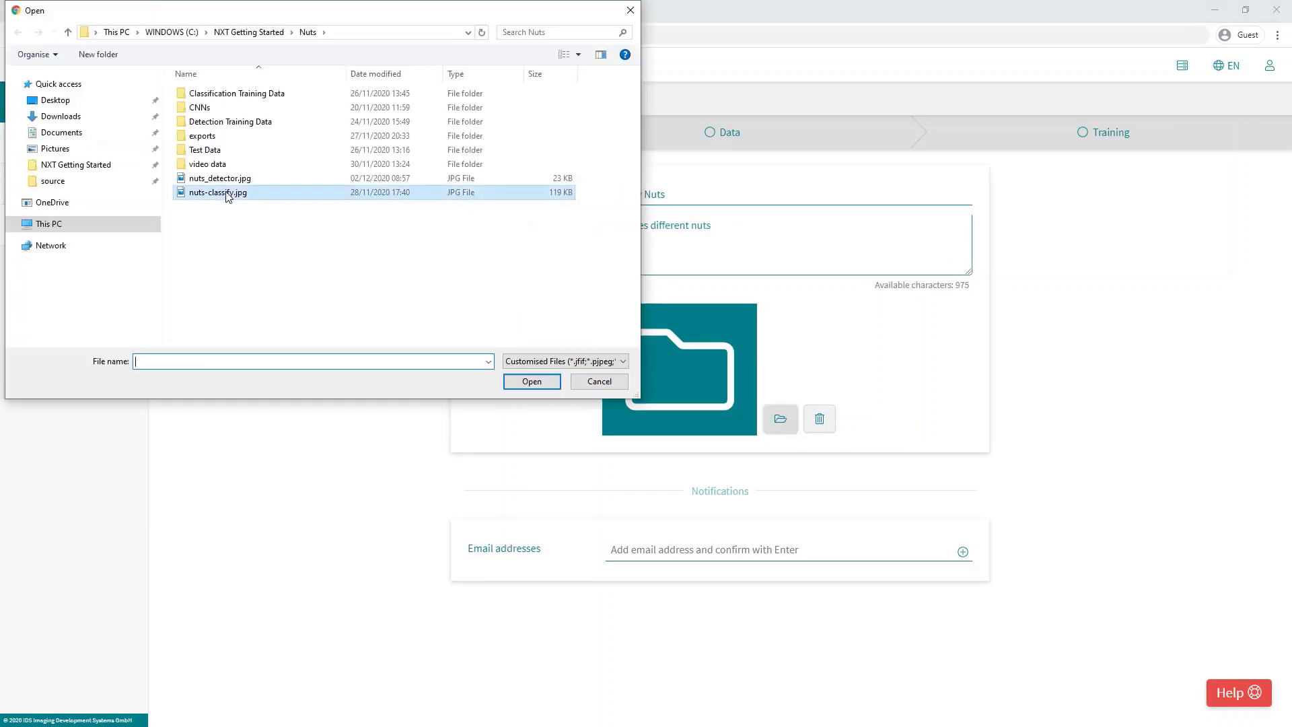
click(531, 381)
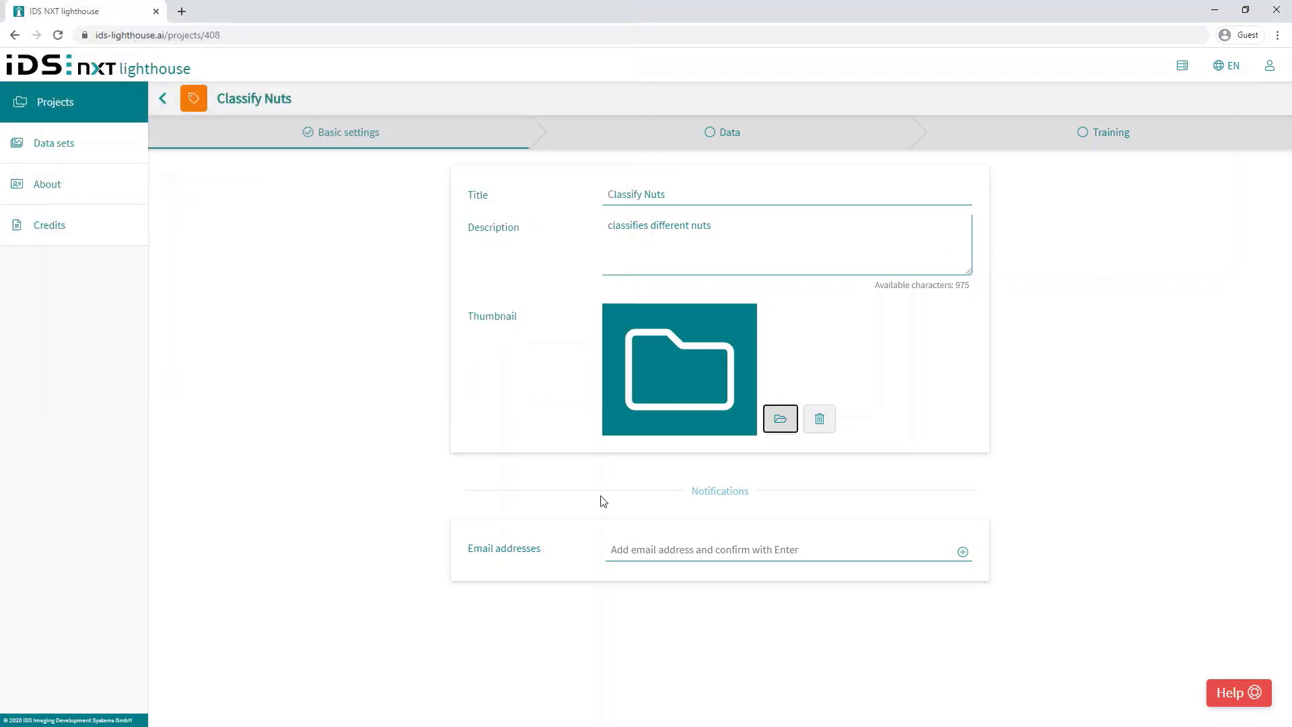
click(652, 546)
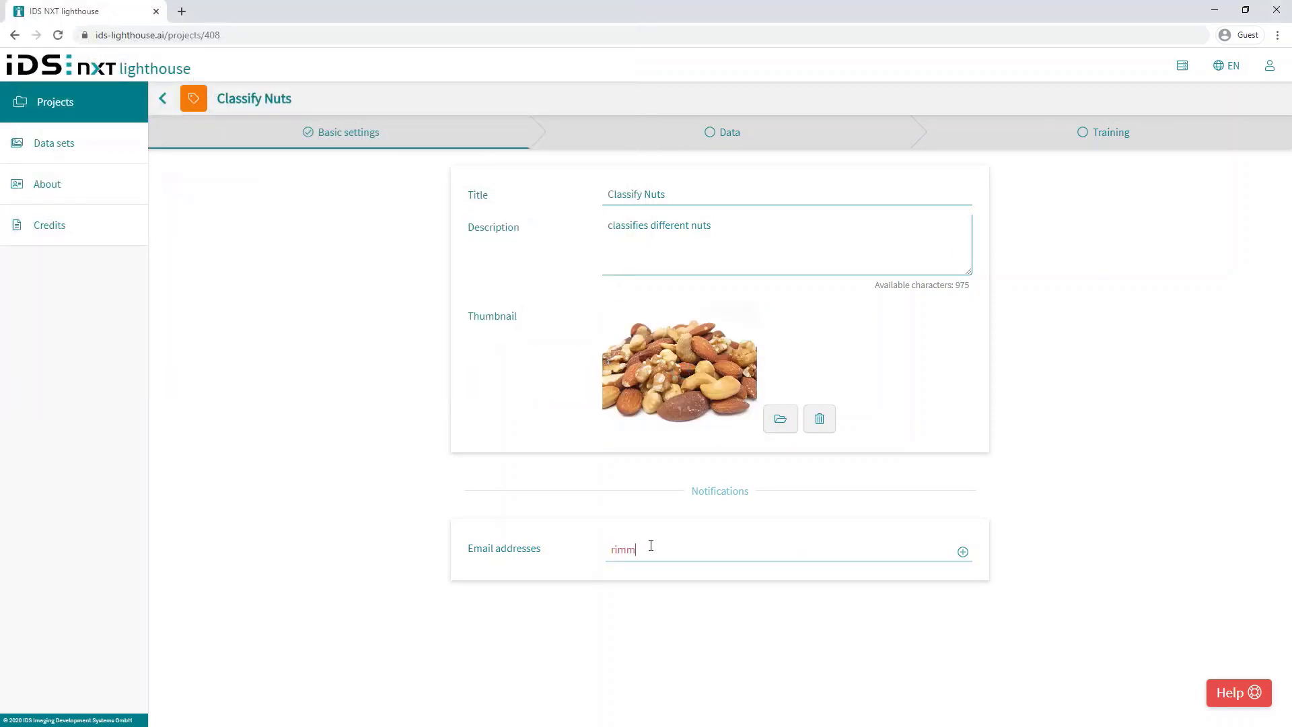
click(963, 553)
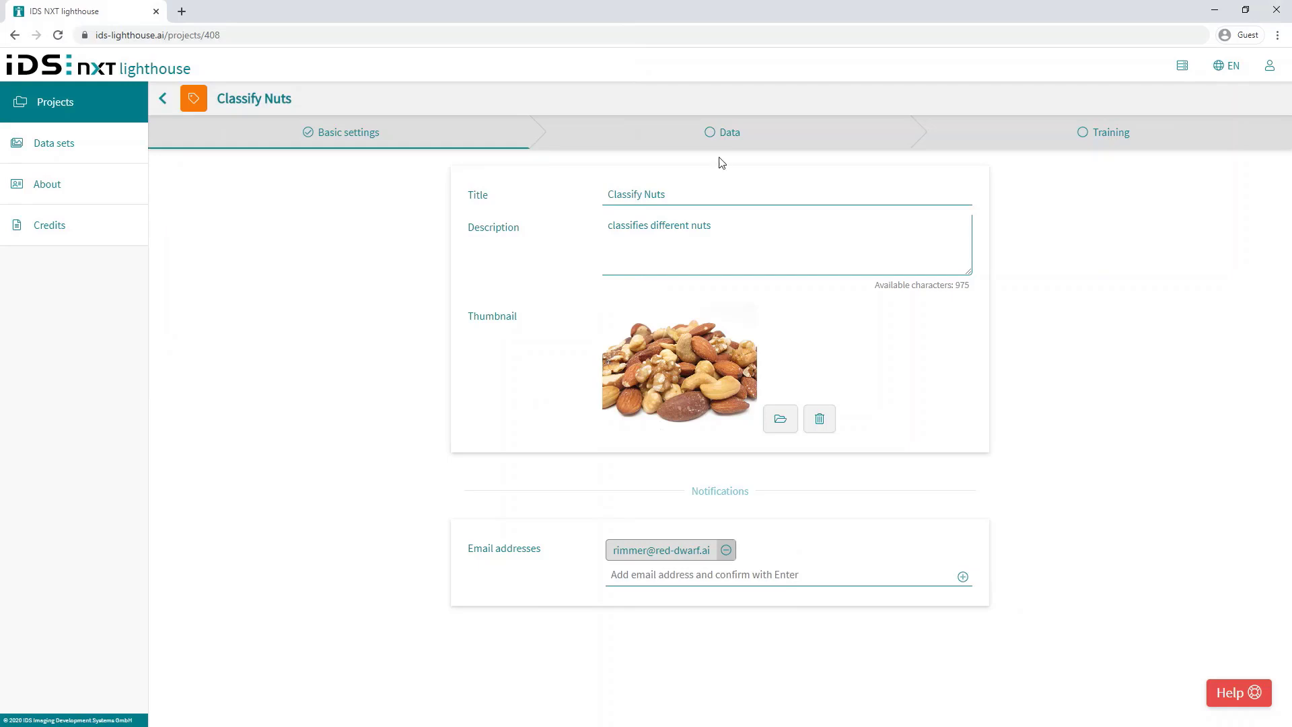
click(736, 137)
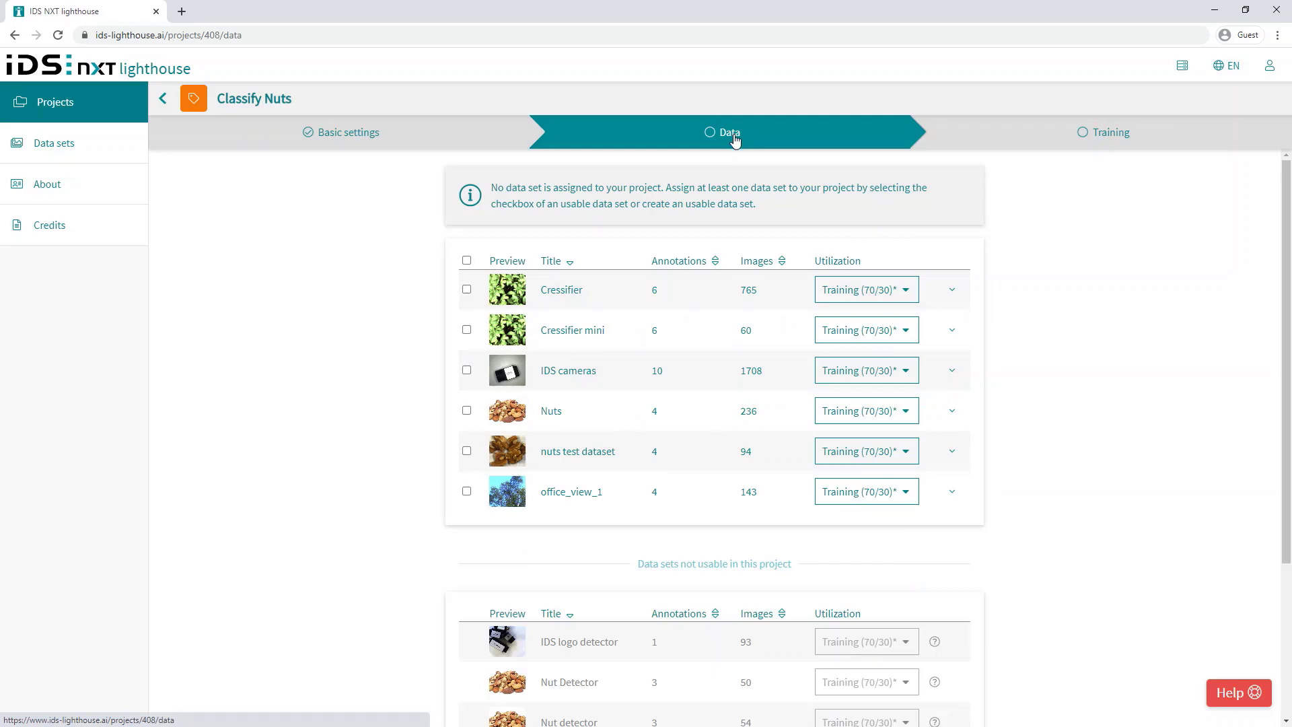
Step: Include the Nuts data set with the Training (70/30) utilization
click(466, 414)
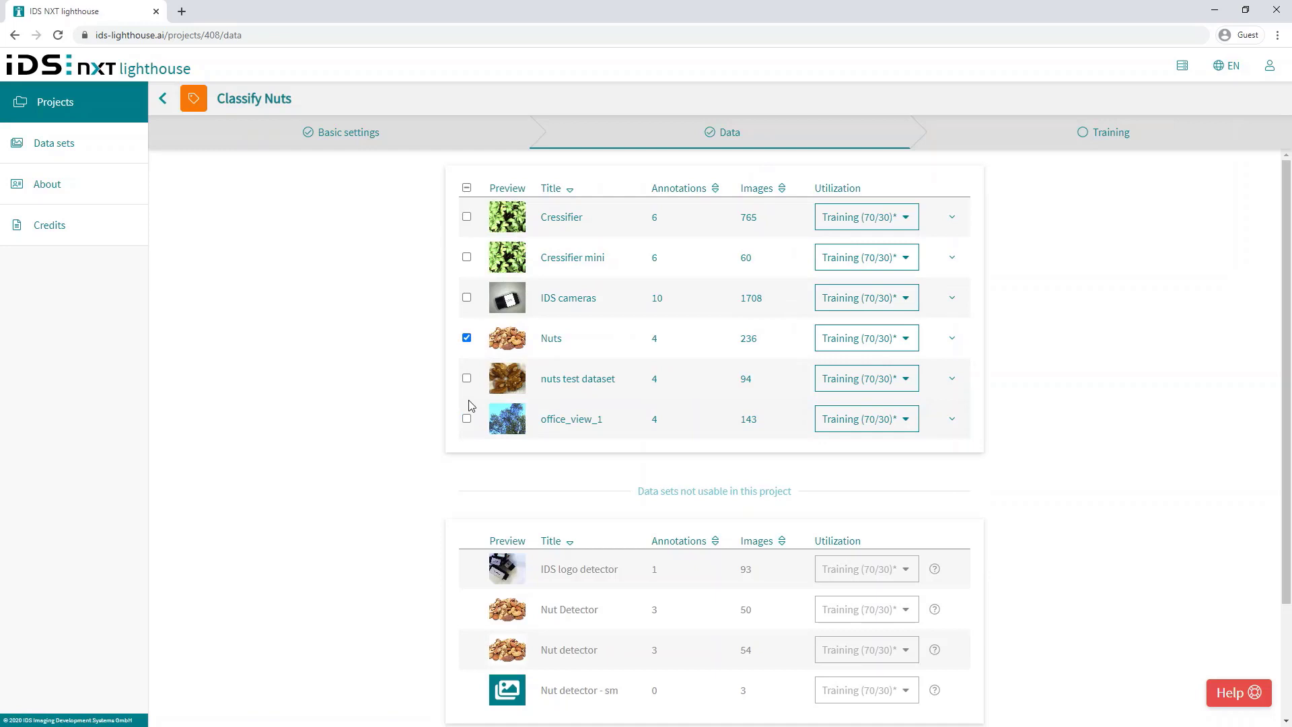
click(951, 338)
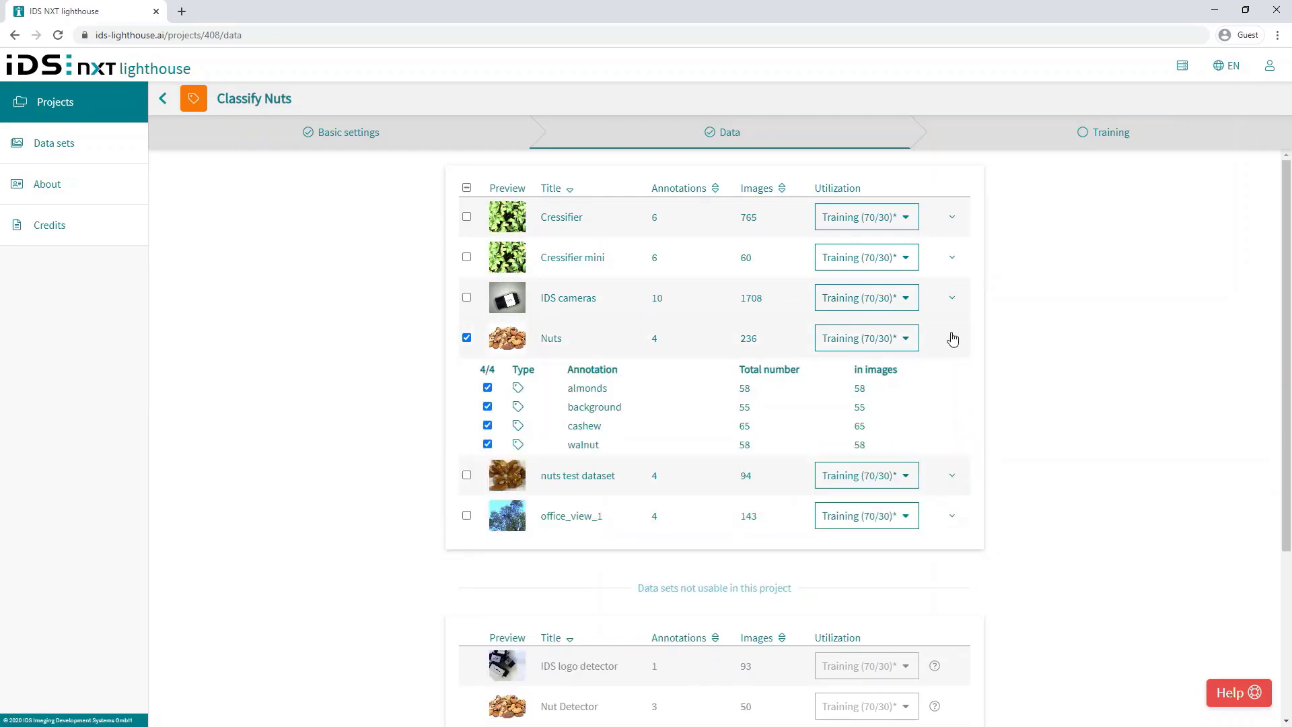
click(908, 341)
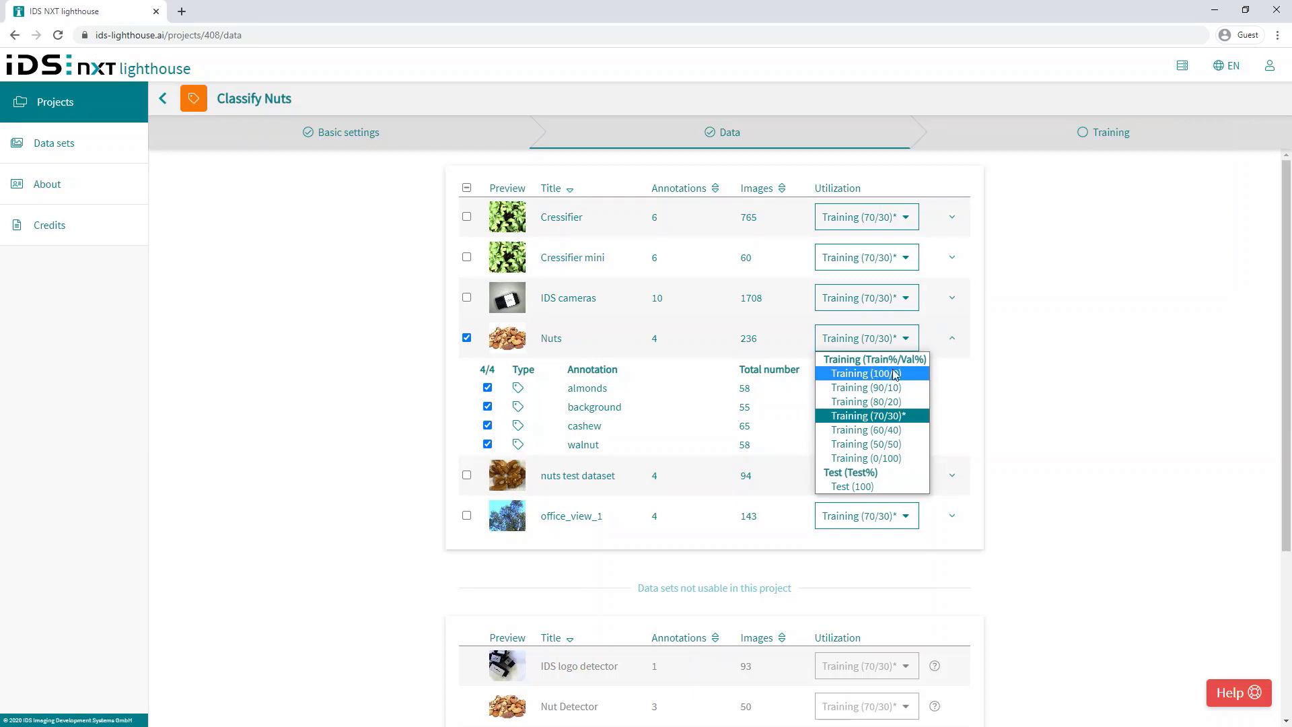
click(890, 417)
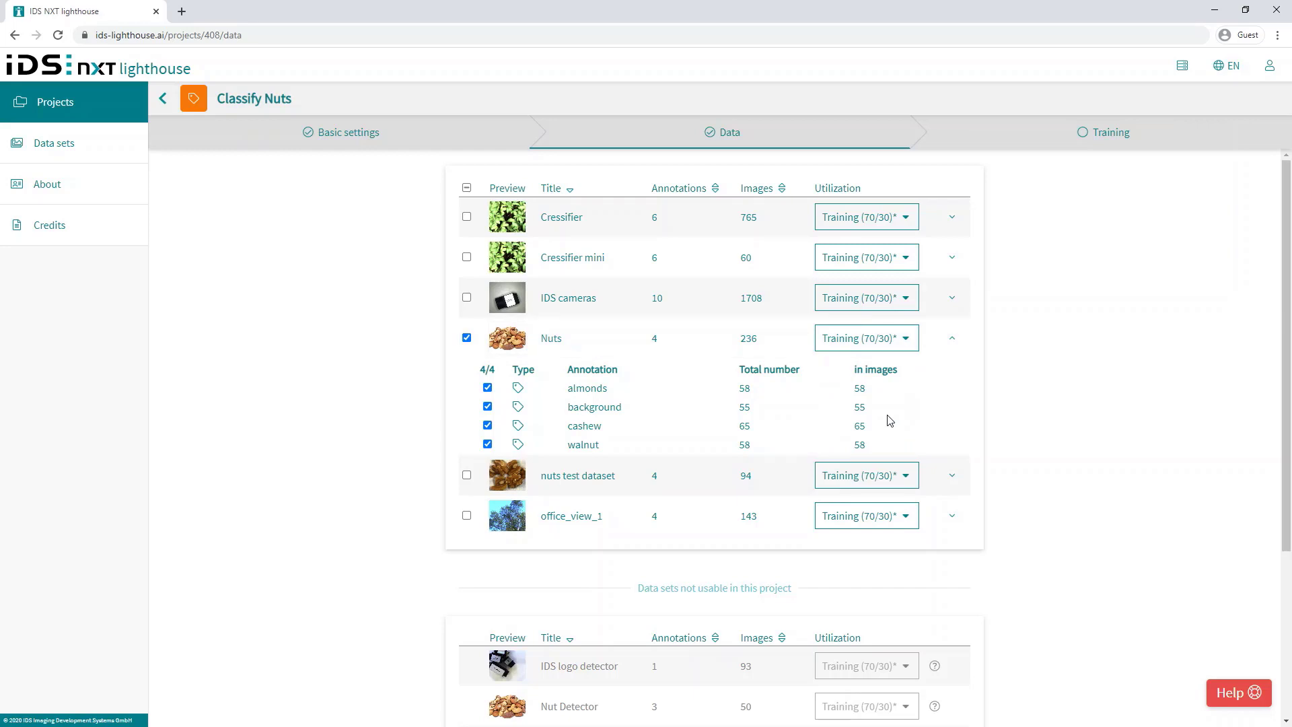
click(954, 342)
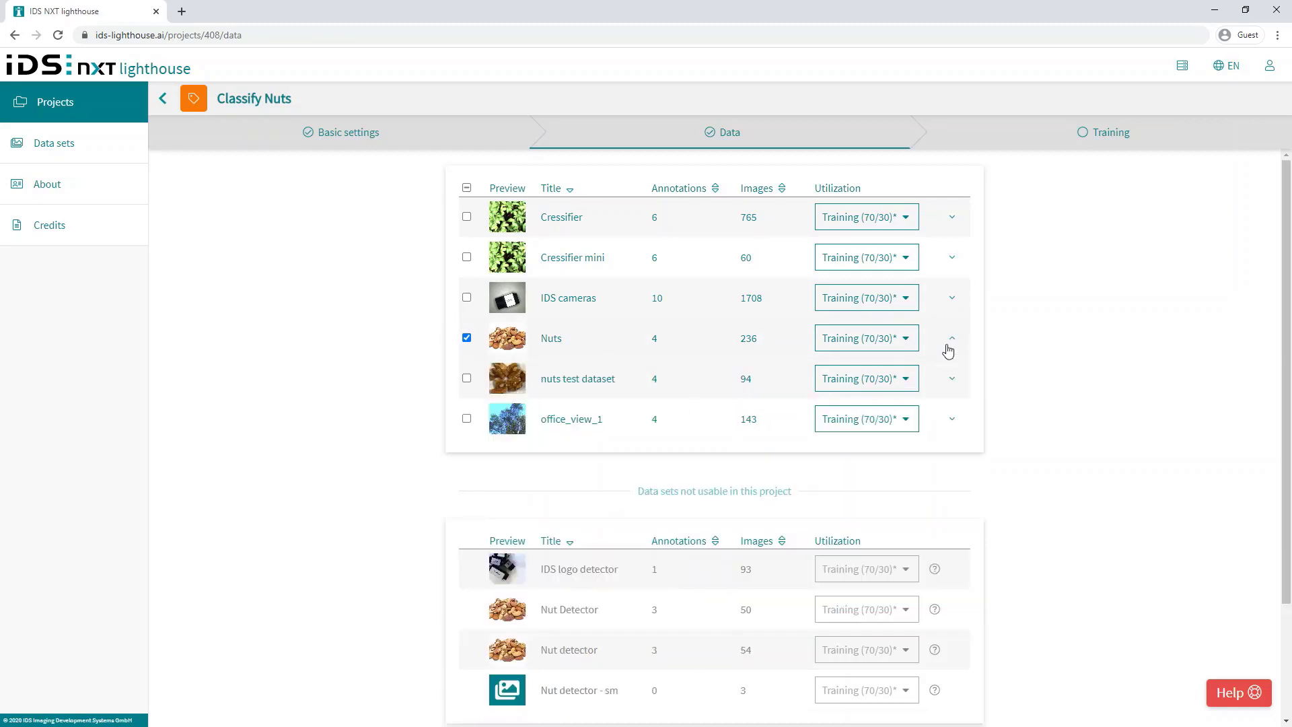
Step: Include the nuts test dataset with utilization set to Test (100)
click(467, 378)
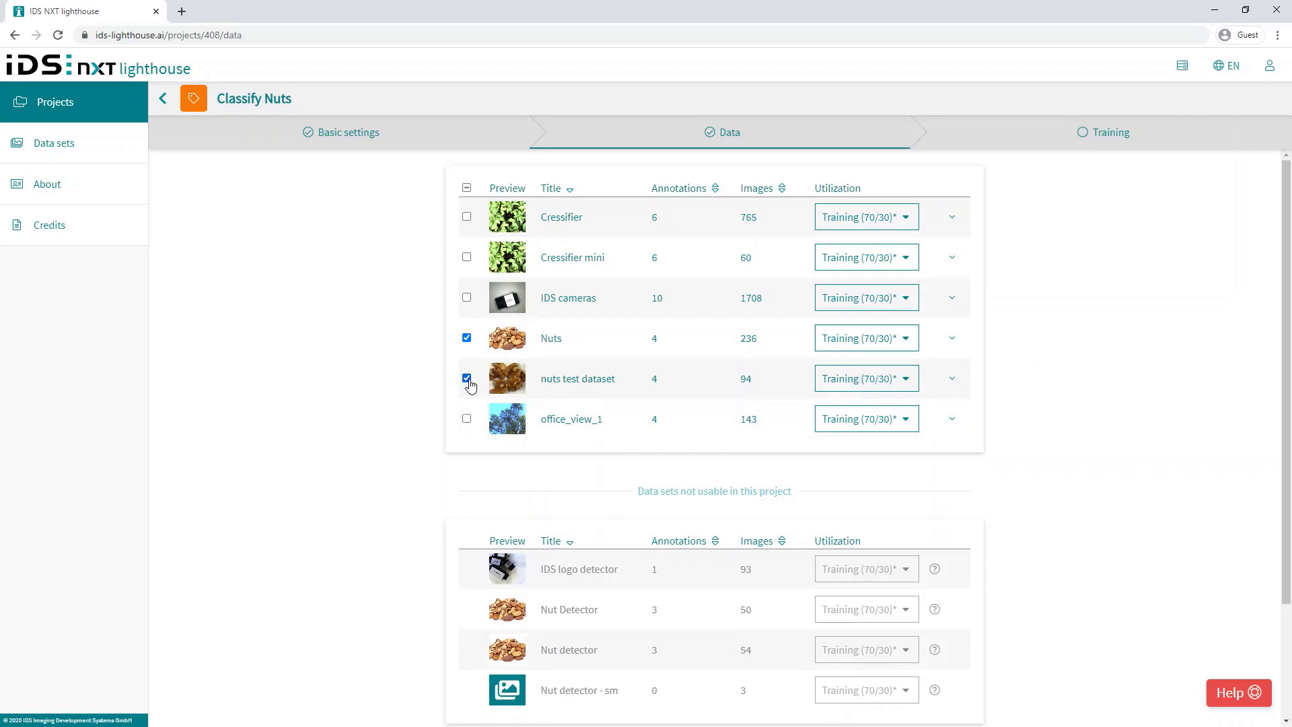
click(909, 379)
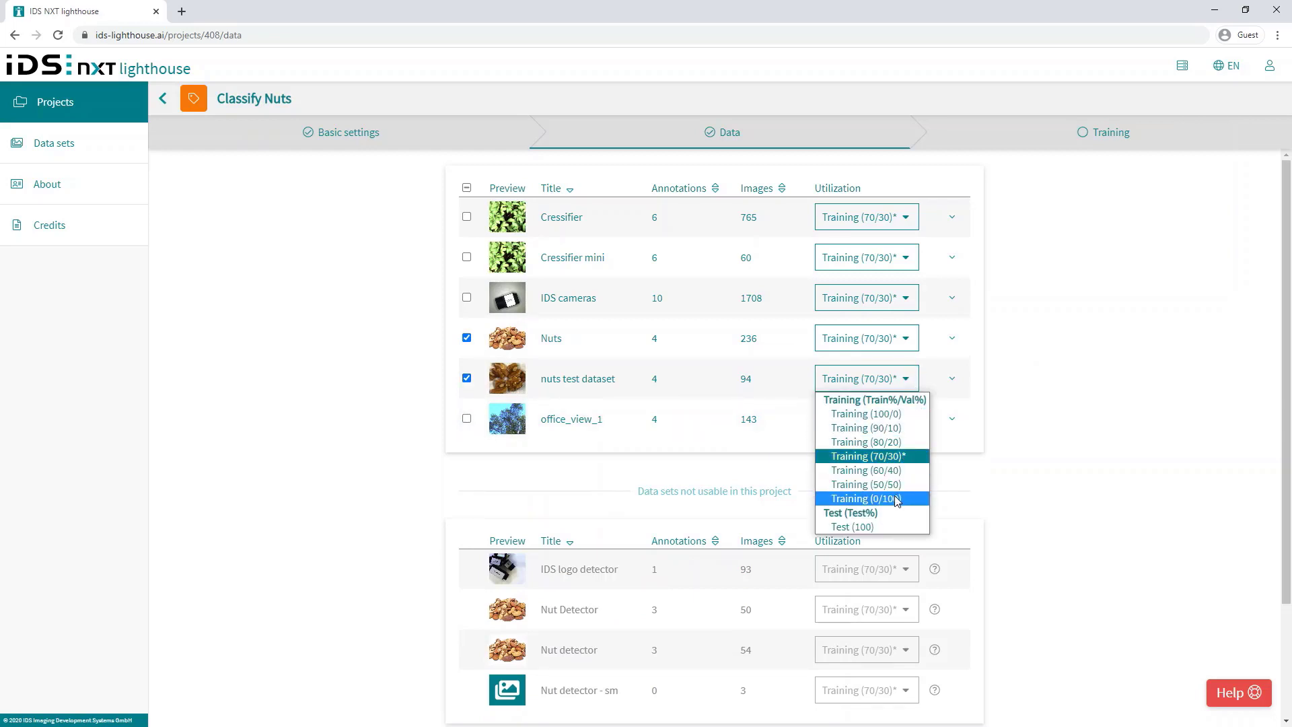
click(874, 527)
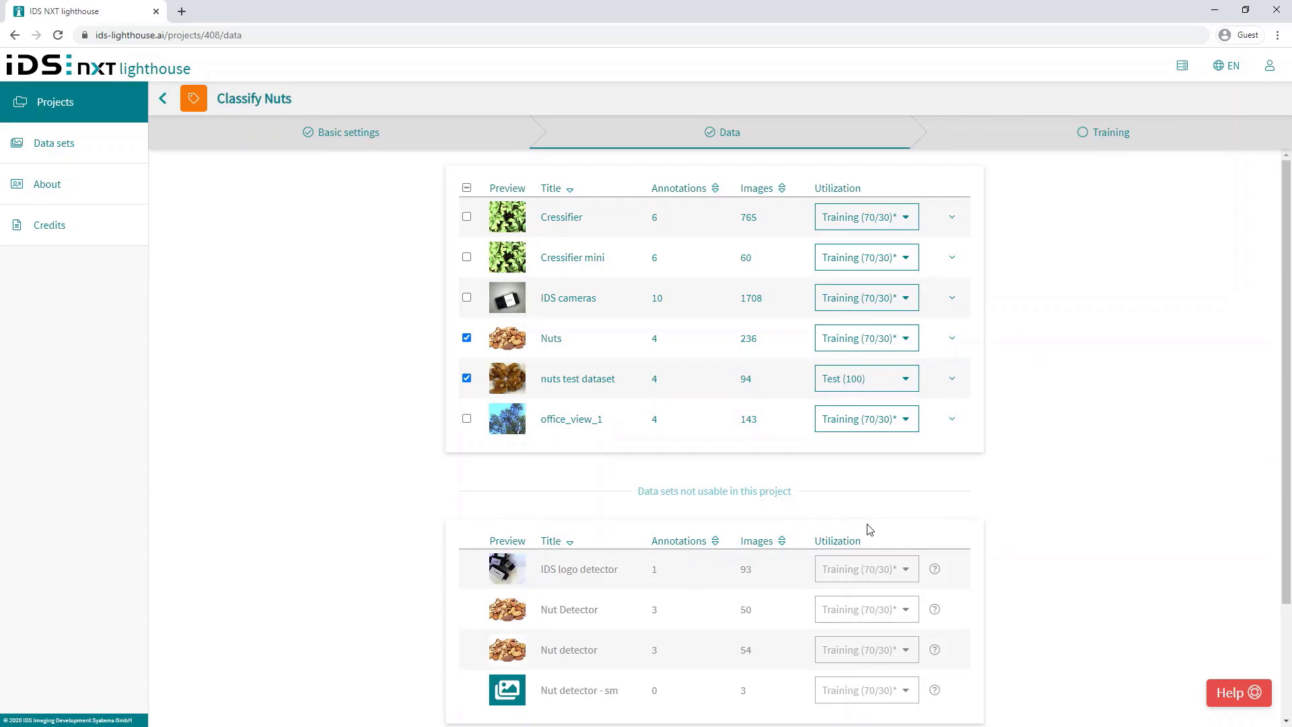
click(1120, 133)
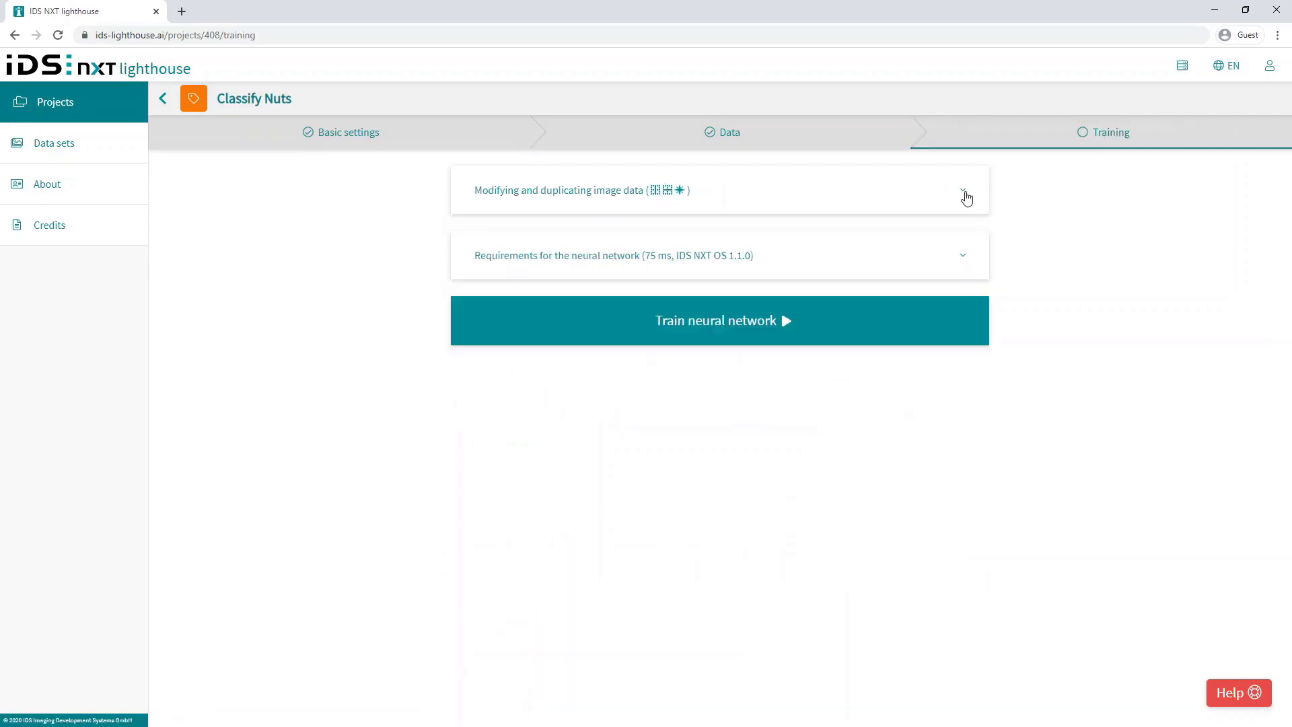
Step: Raise the random transform augmentation to 100%, keeping vertical and horizontal flipping enabled
click(964, 193)
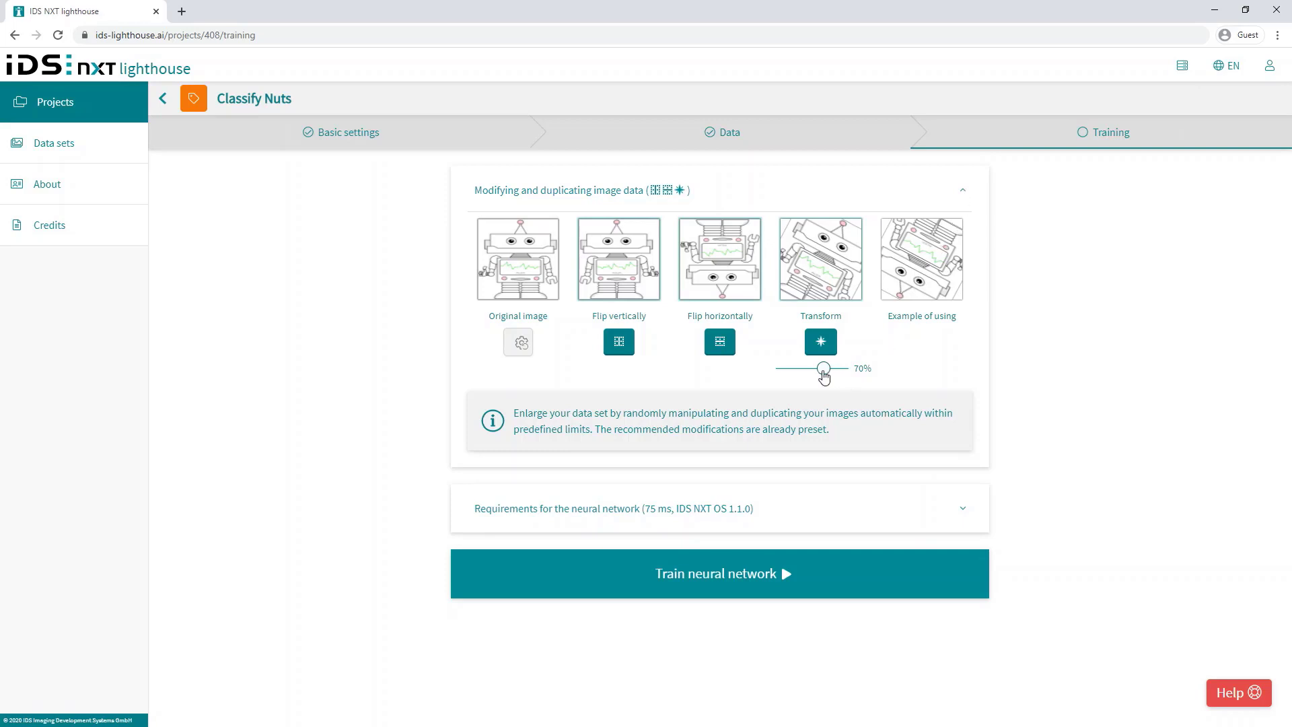
drag(823, 374, 857, 375)
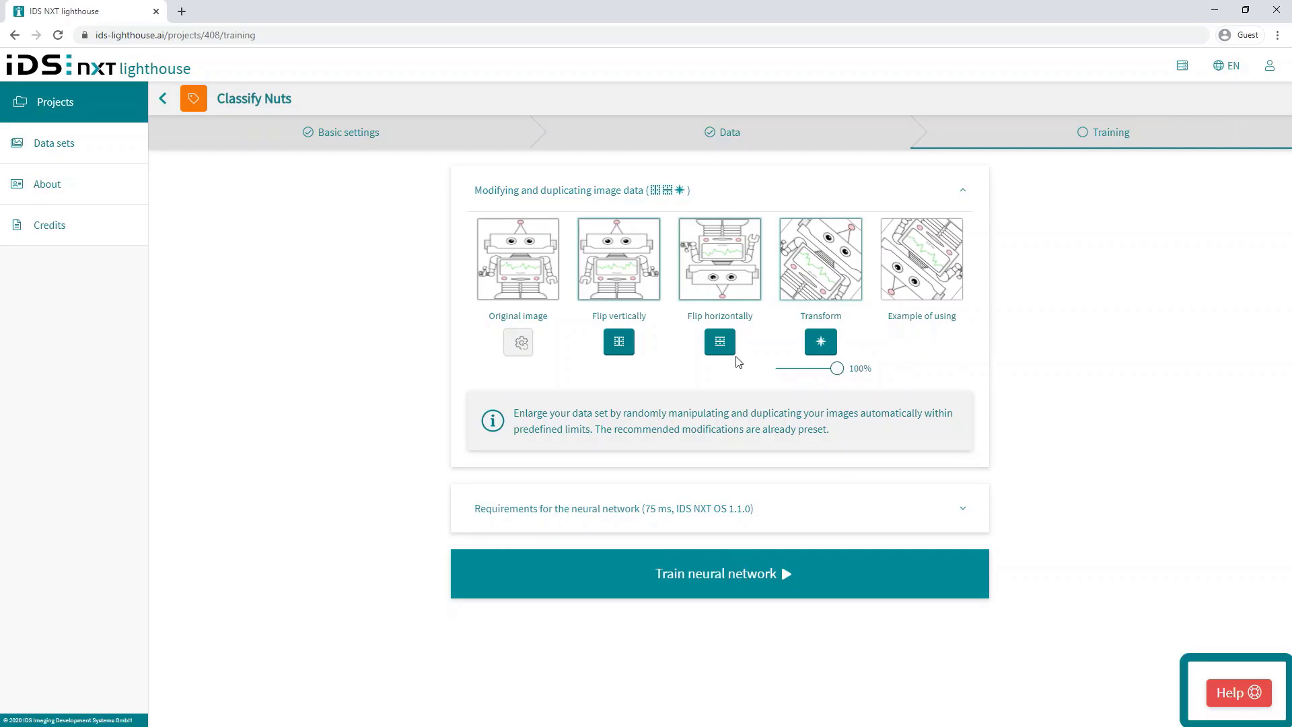
click(619, 342)
click(619, 343)
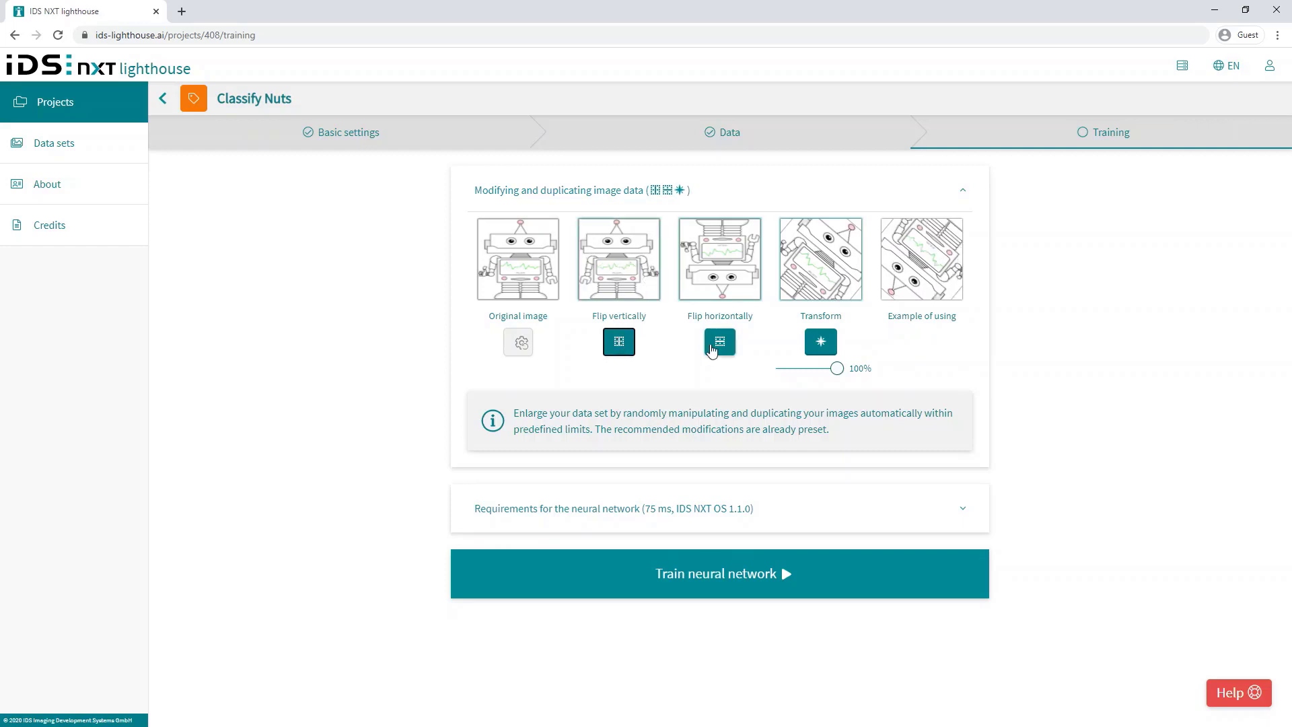
click(718, 343)
click(718, 343)
Step: Set network requirements to IDS NXT OS 1.1.0 and lower the maximum inference time to 13 ms
click(967, 516)
scroll(967, 515, down, 3)
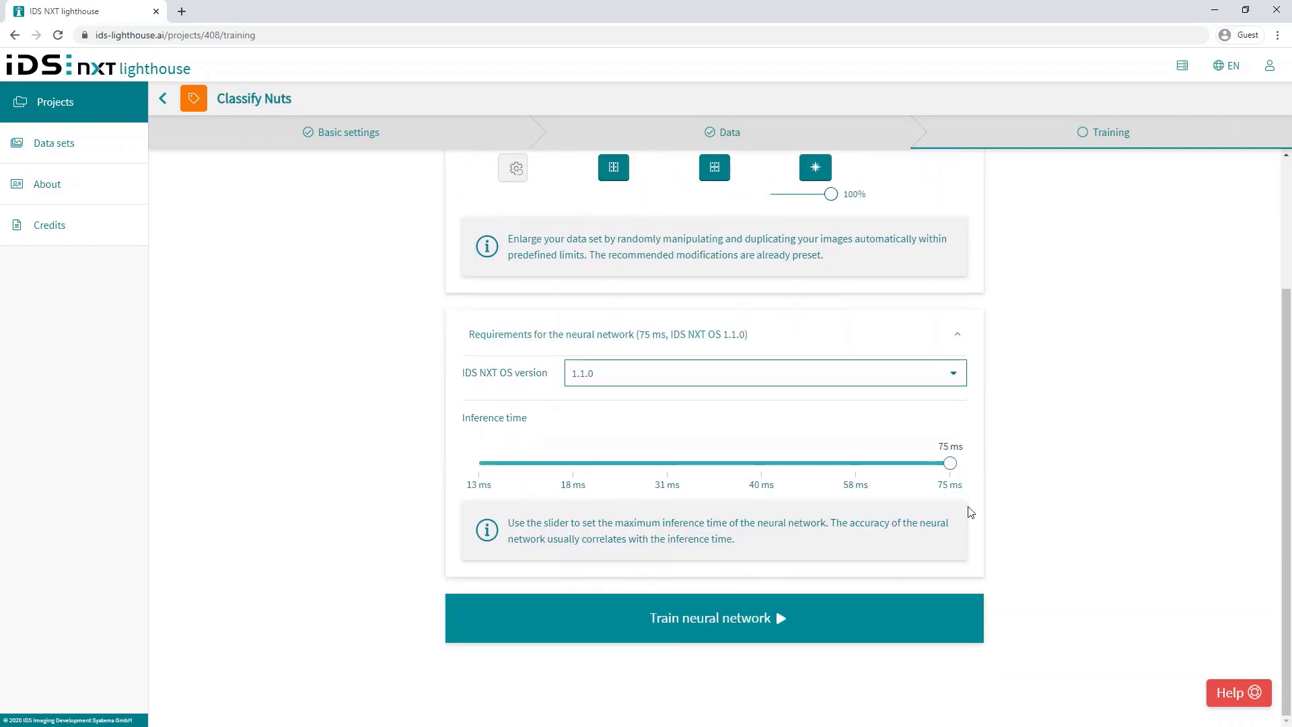
click(956, 374)
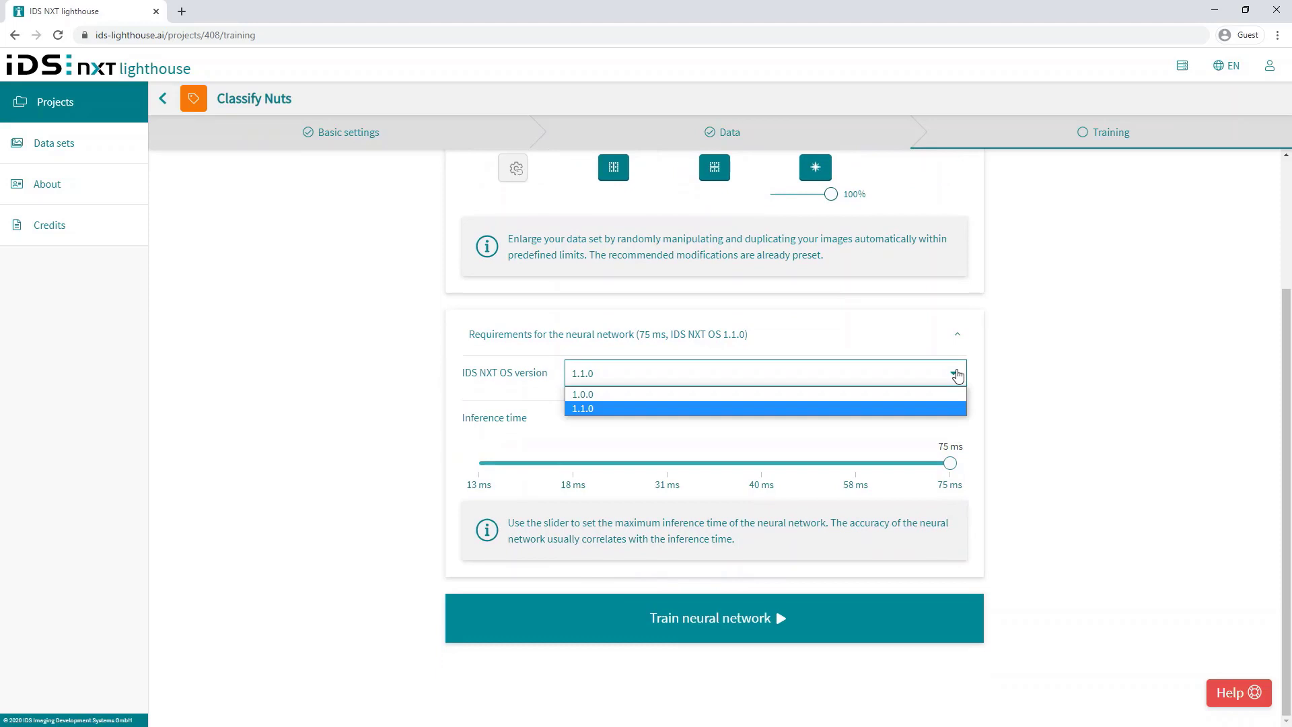
click(645, 413)
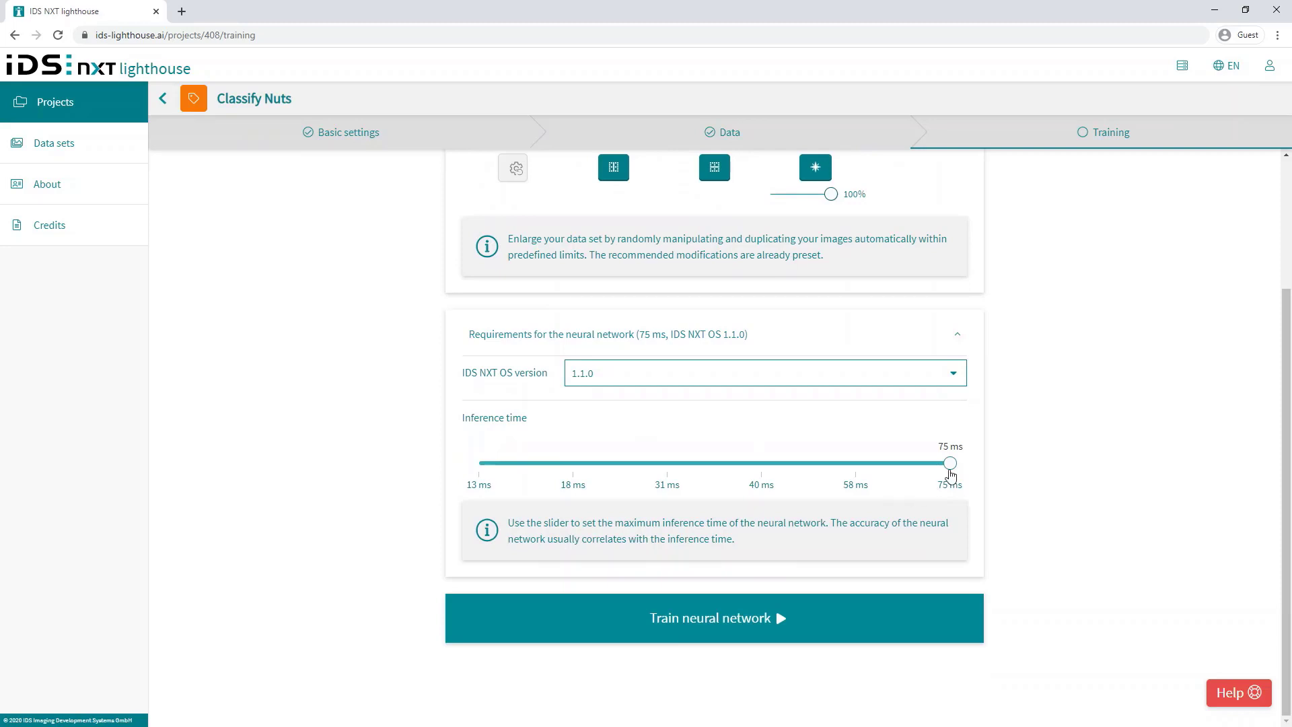
drag(950, 473, 522, 484)
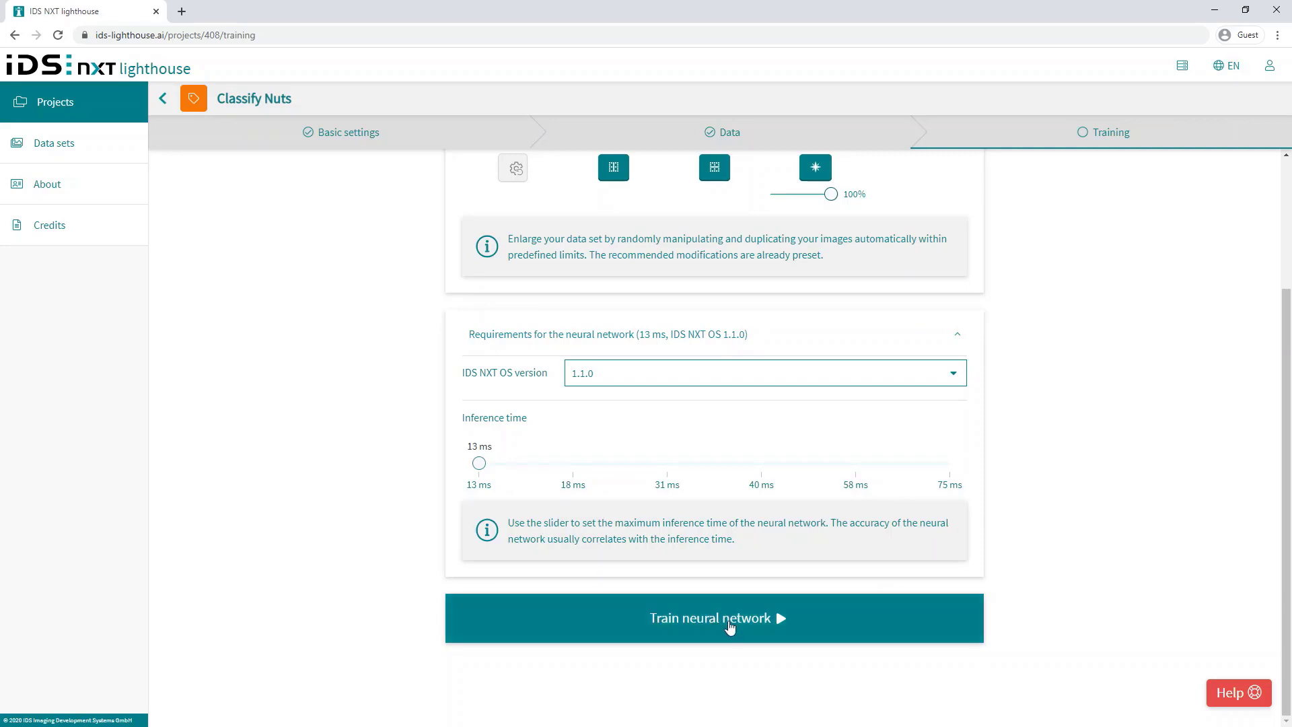
Step: Start the classification training, readjust the inference time slider, and queue another training
click(730, 625)
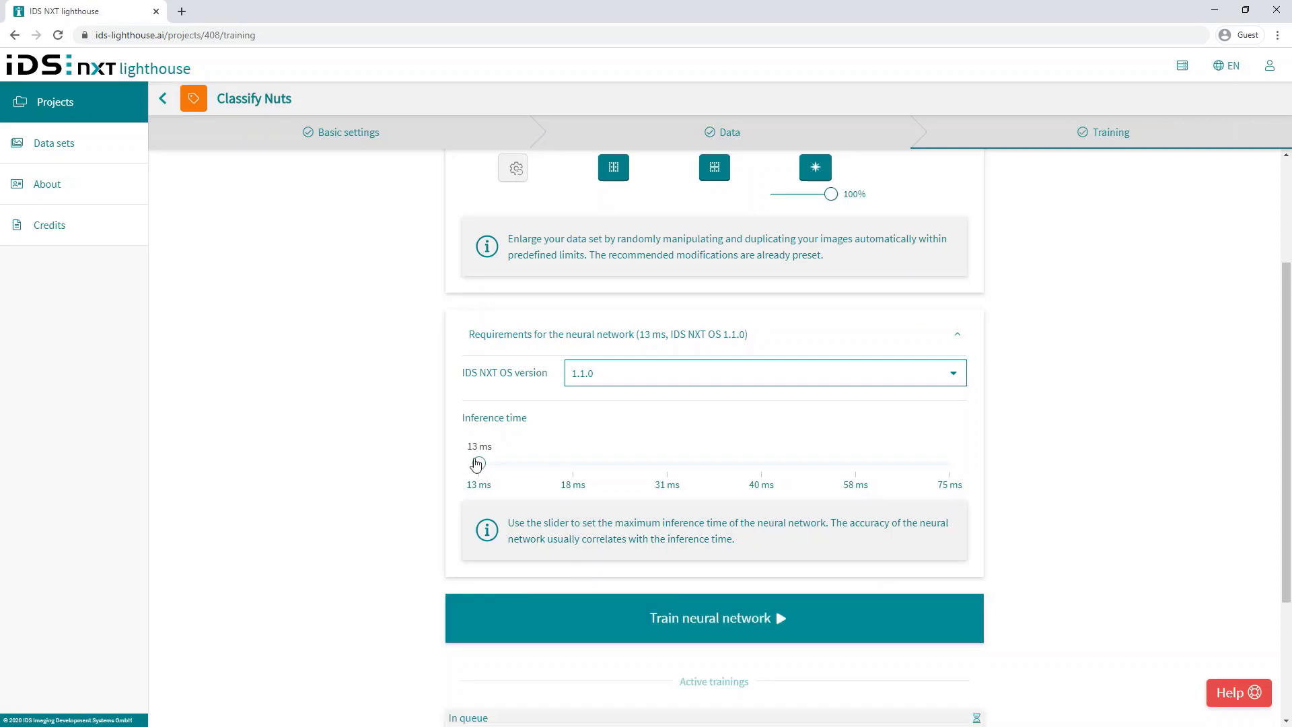
drag(479, 463, 949, 470)
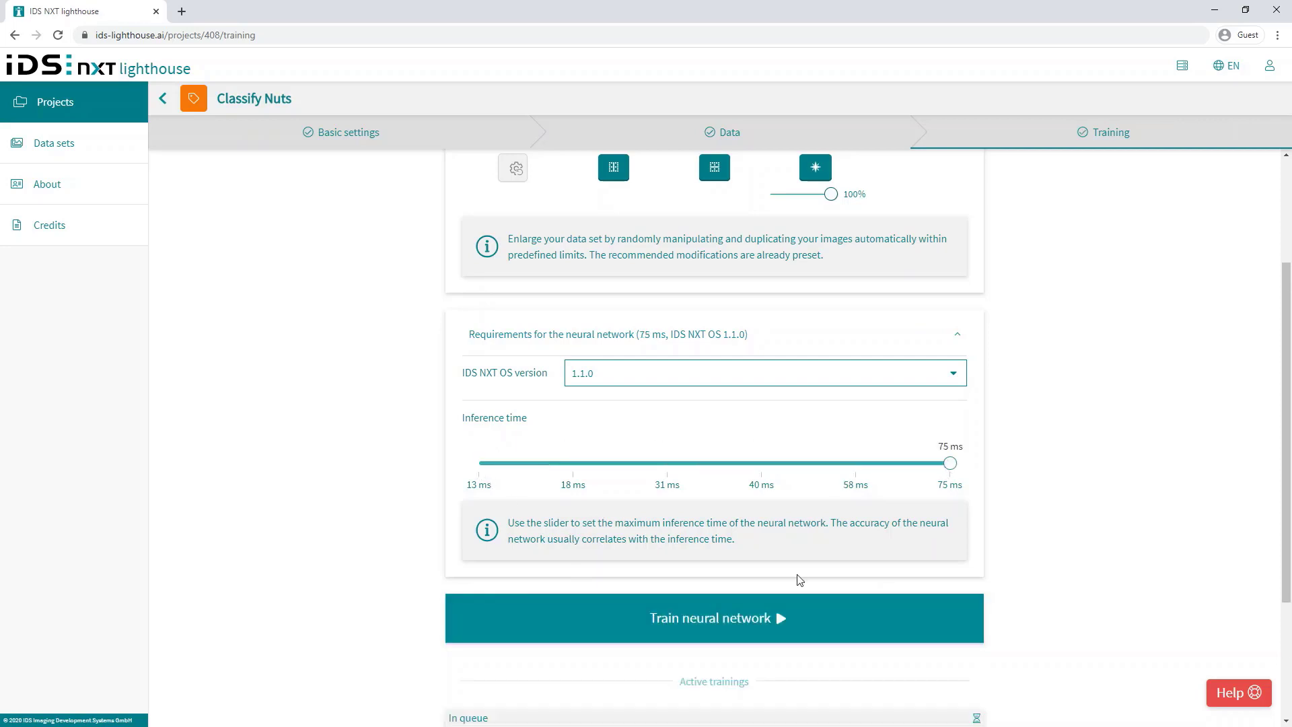
click(735, 629)
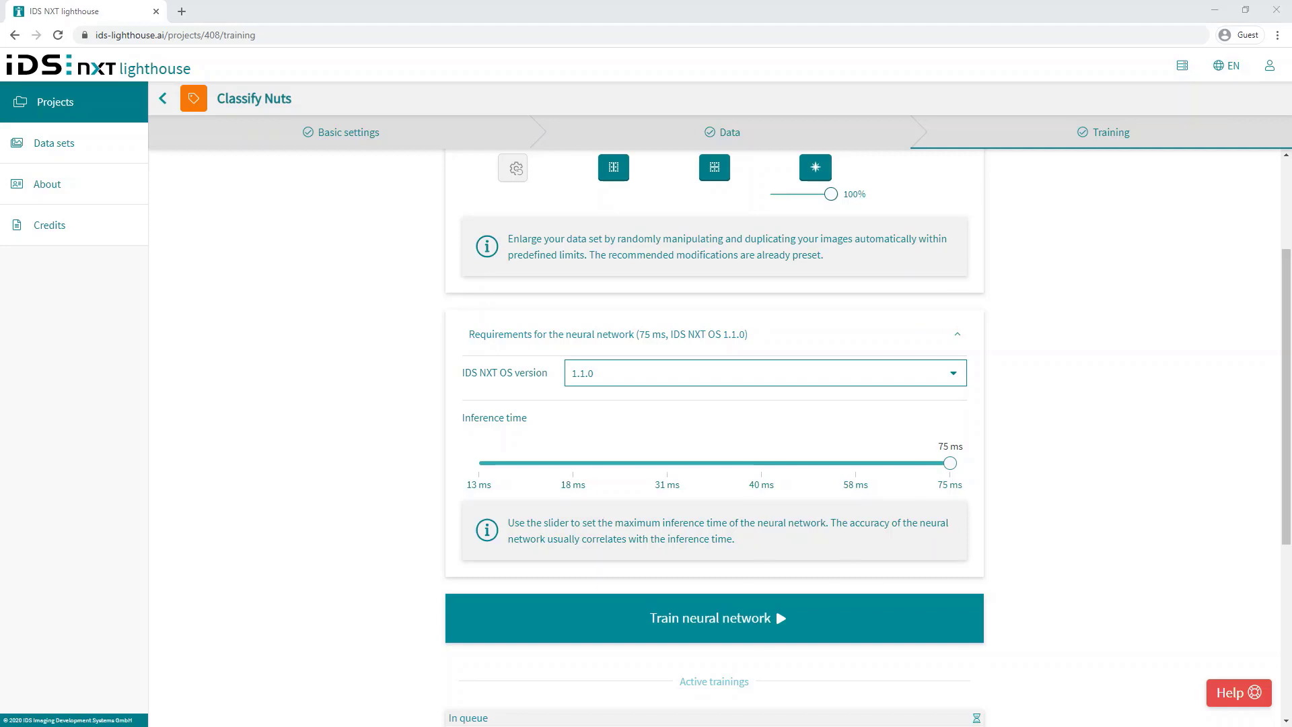
scroll(775, 605, down, 4)
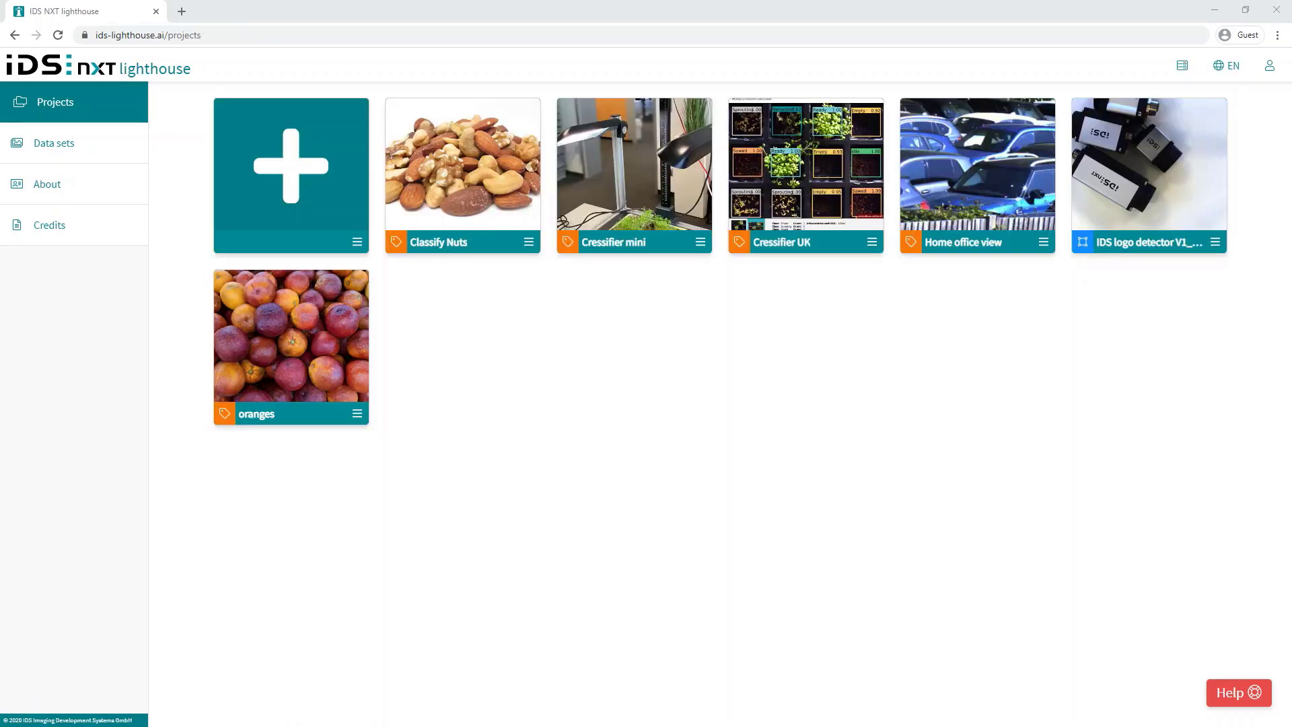
Step: Create a detection project titled 'Detect Nuts' with nuts_detector.jpg as its thumbnail
click(294, 177)
click(799, 372)
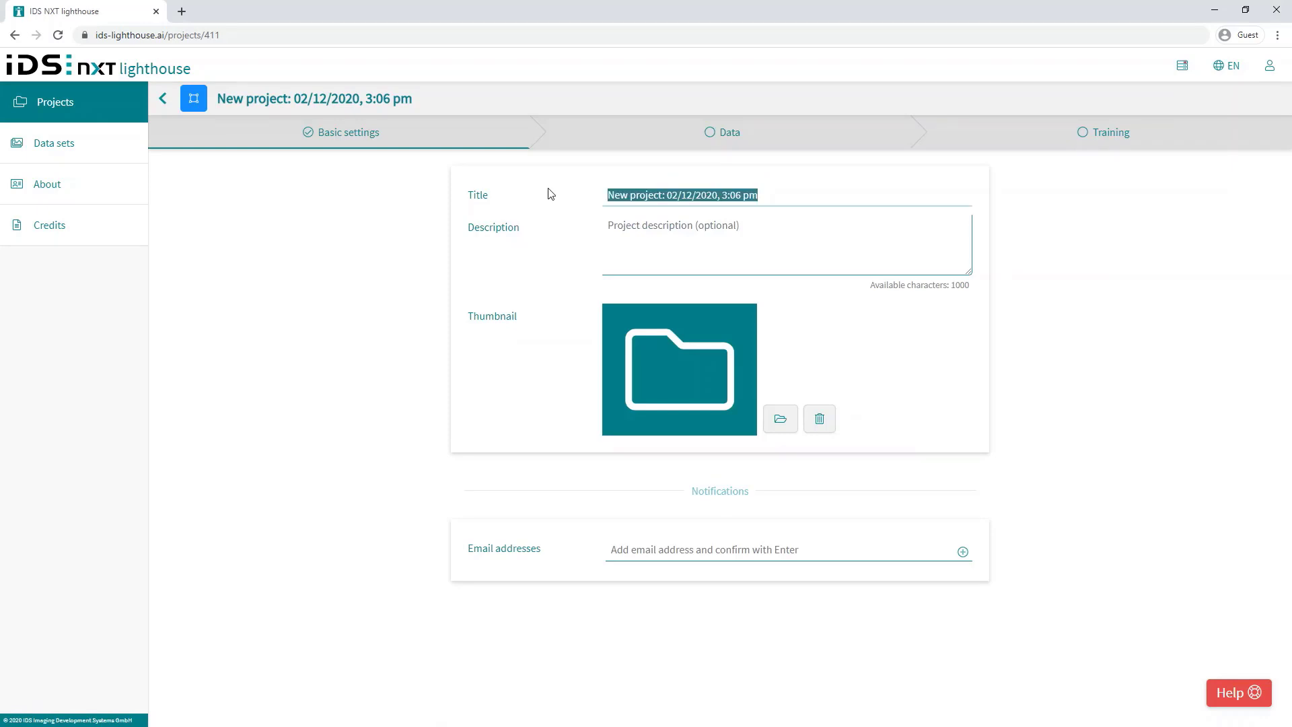
text(Detect Nuts)
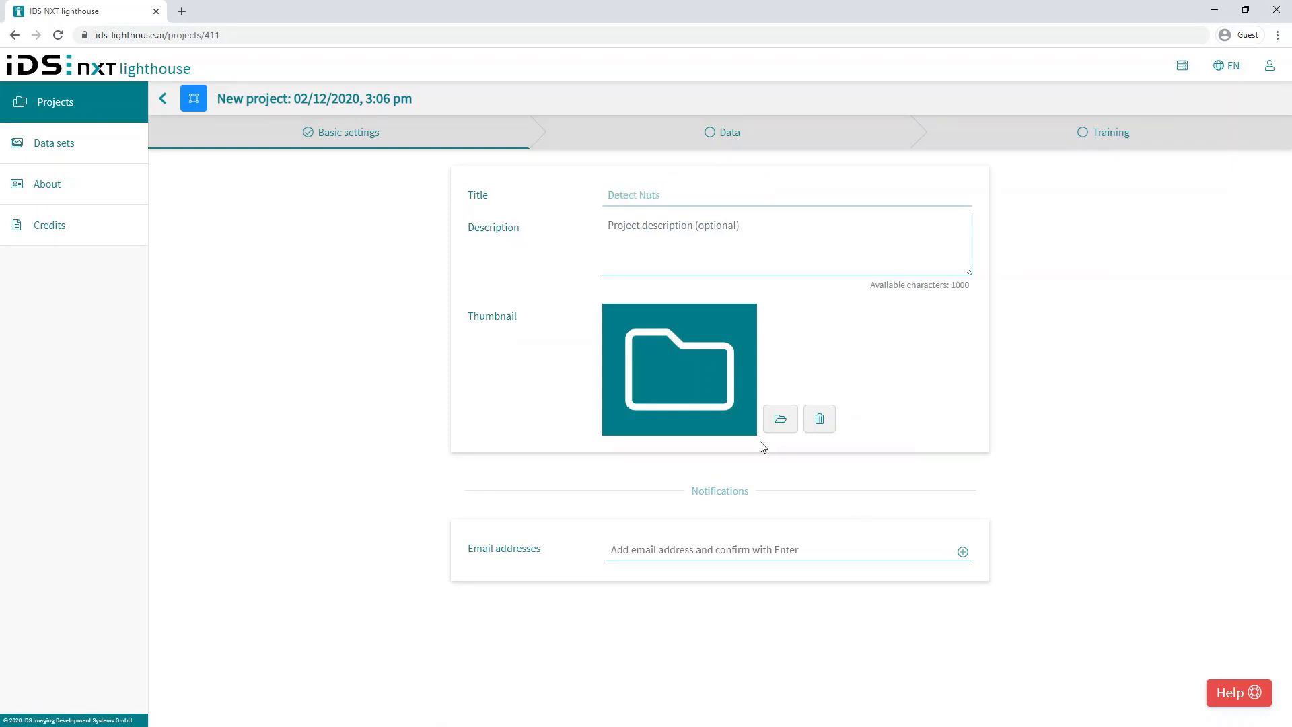
click(780, 419)
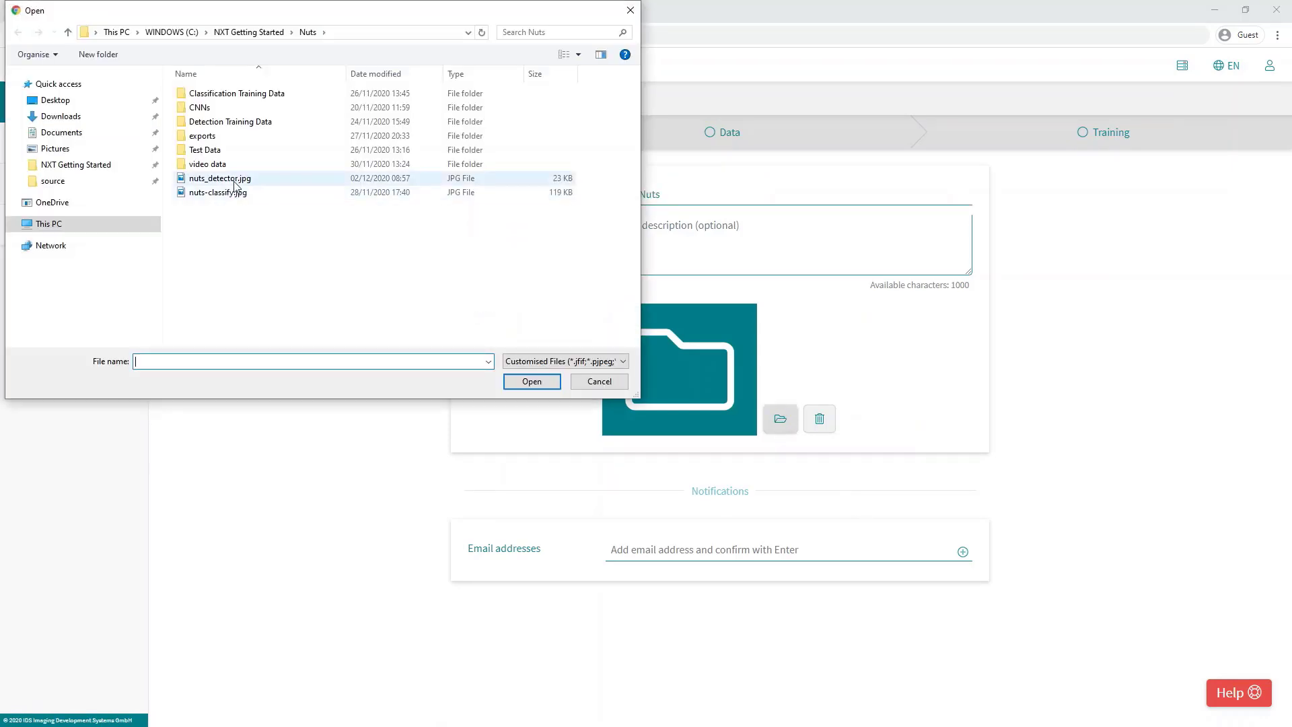
click(234, 182)
click(535, 382)
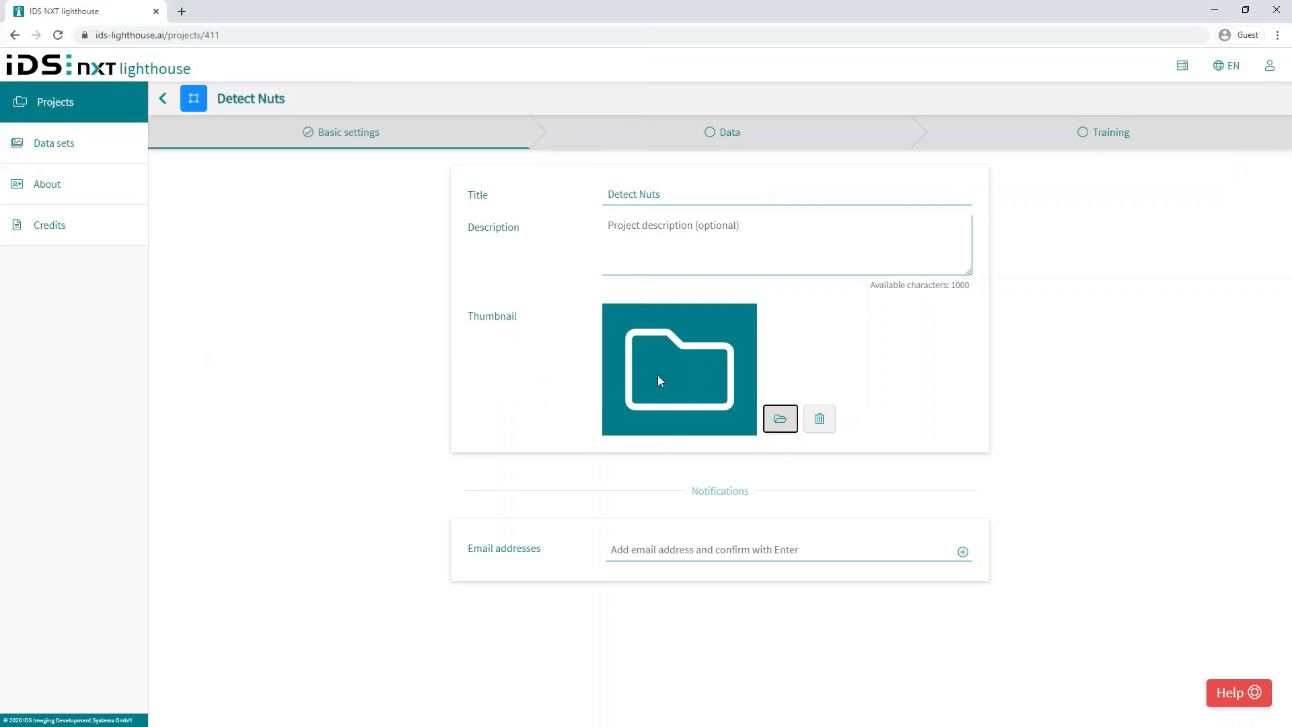
click(737, 134)
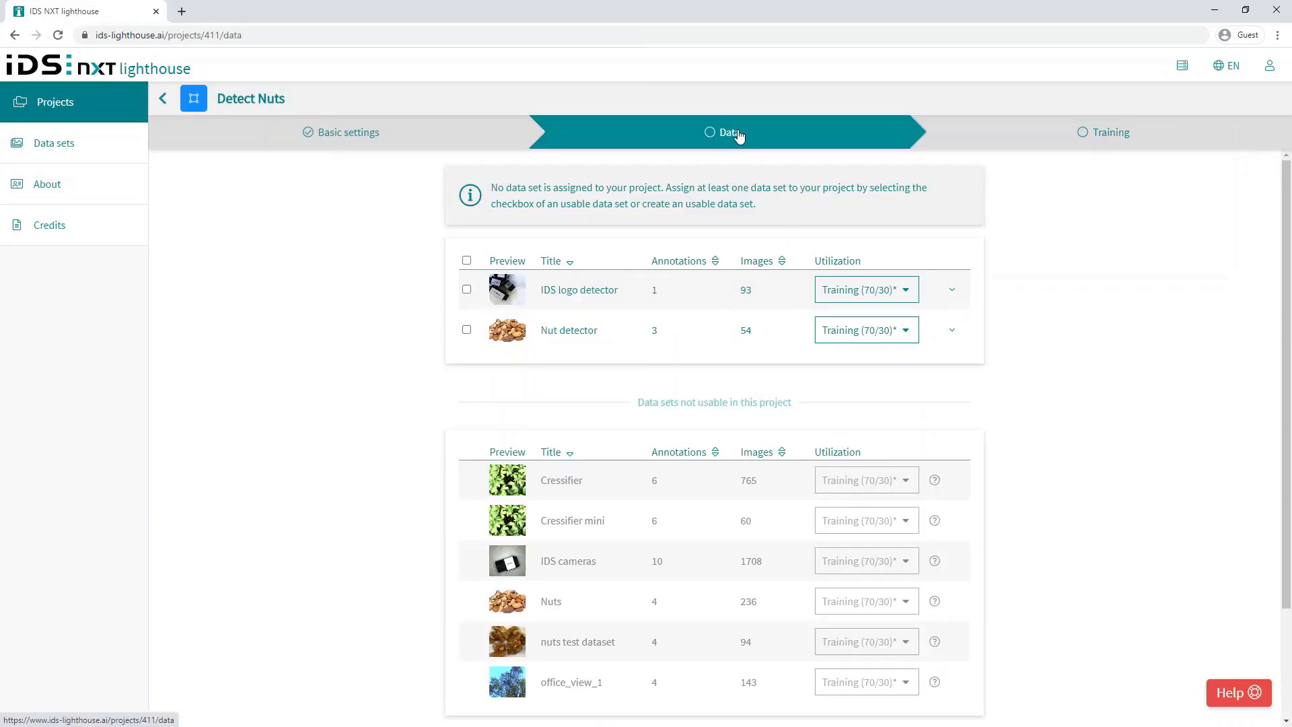
Step: Include the Nut detector data set at Training (70/30) and expand the training augmentation settings
click(467, 330)
click(952, 258)
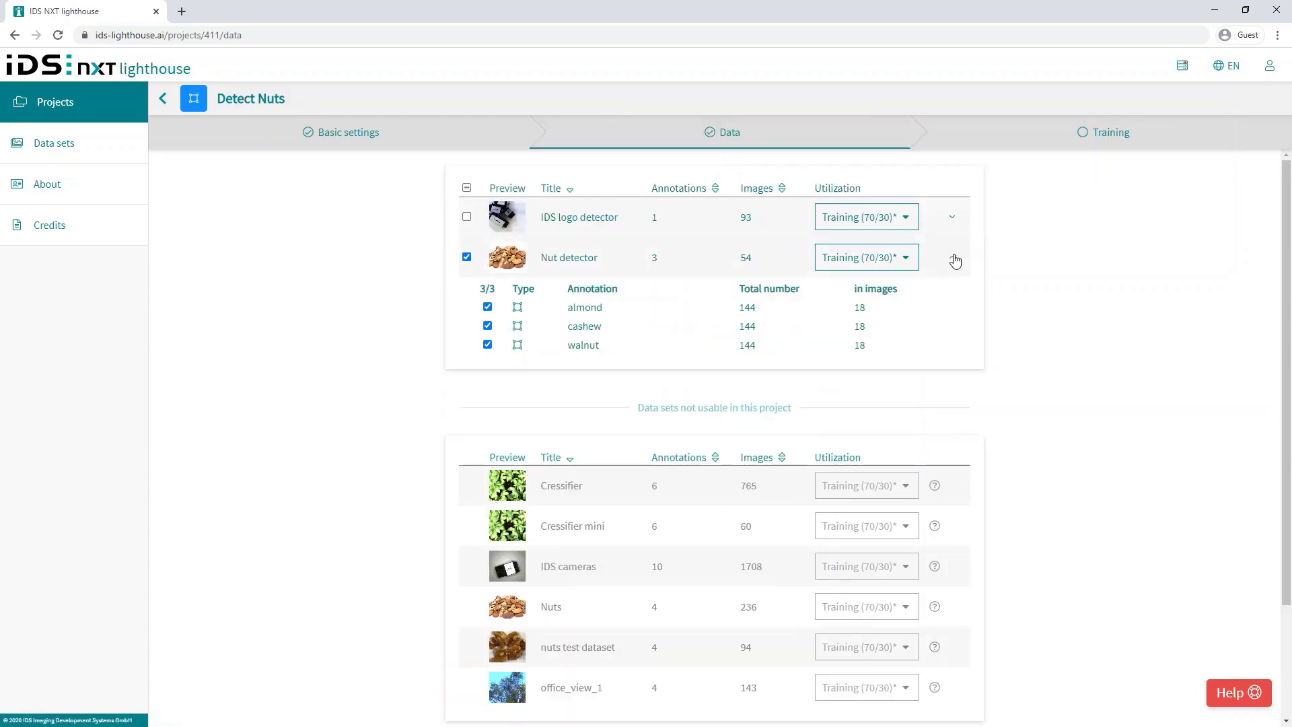
click(905, 261)
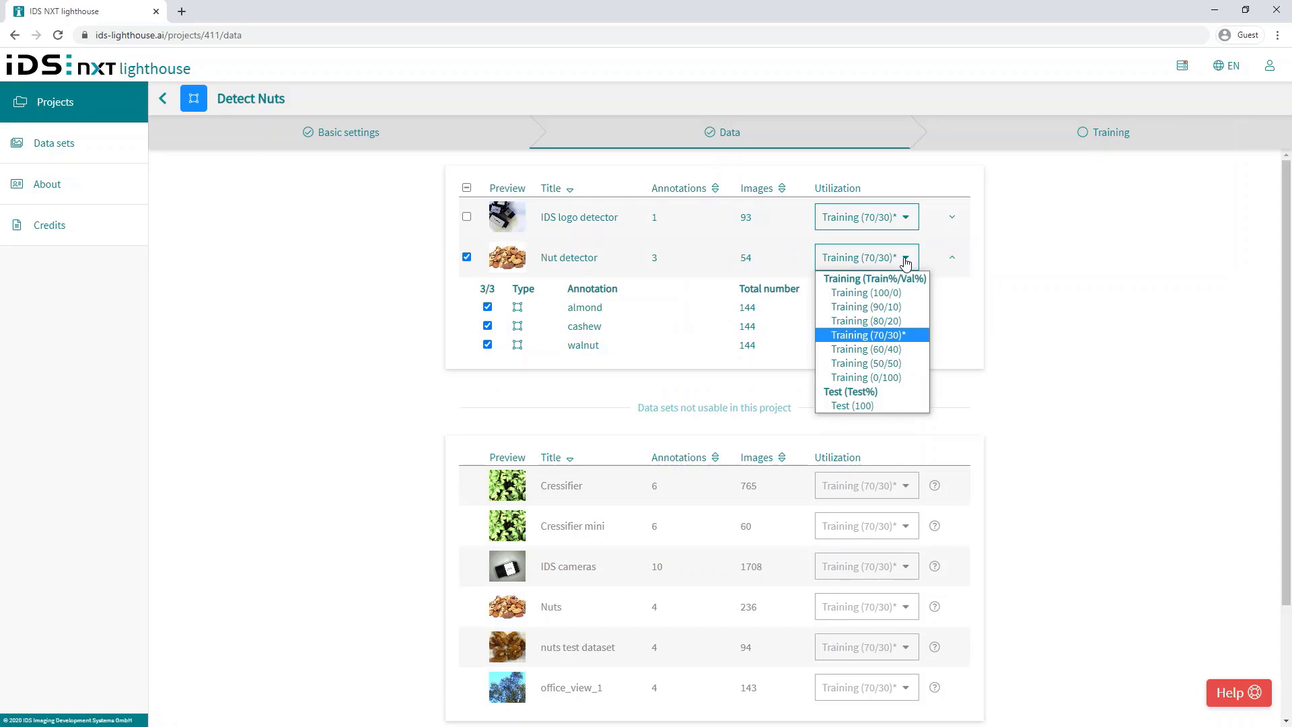
click(884, 336)
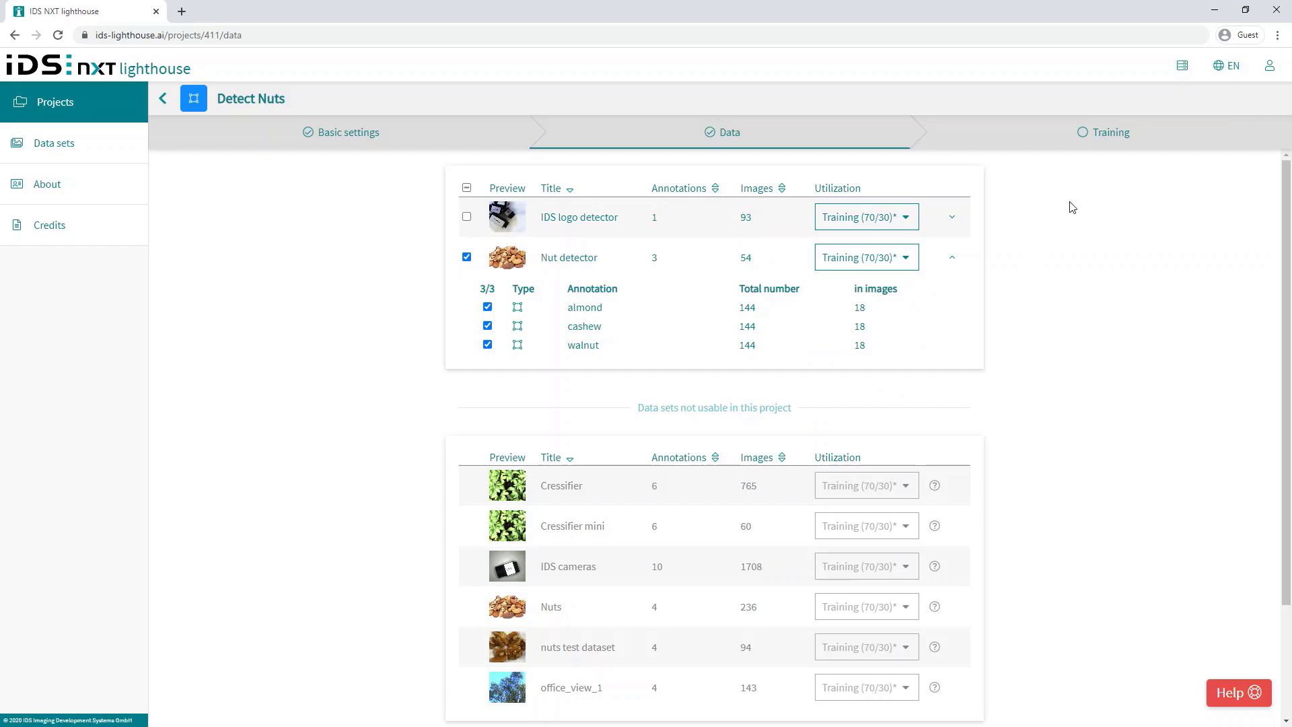
click(1111, 135)
click(958, 201)
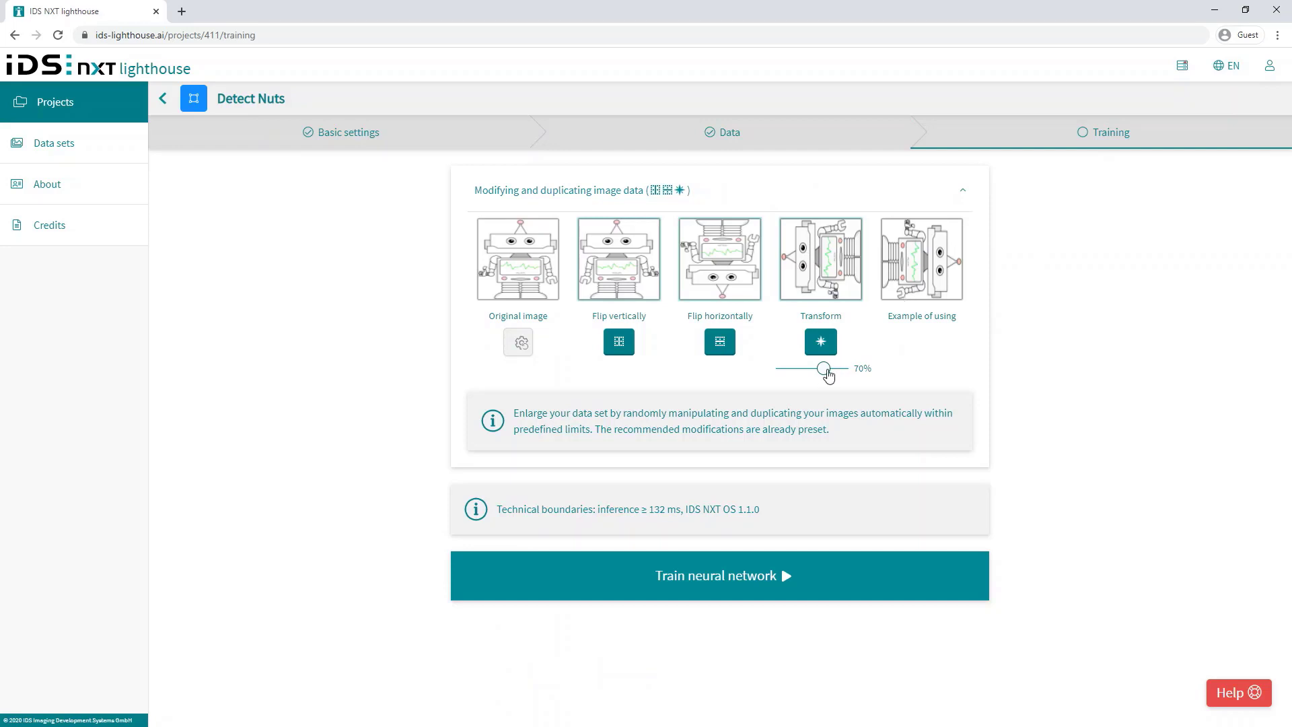
Step: Raise the Transform augmentation to 100% and queue the Detect Nuts training
drag(827, 375, 857, 375)
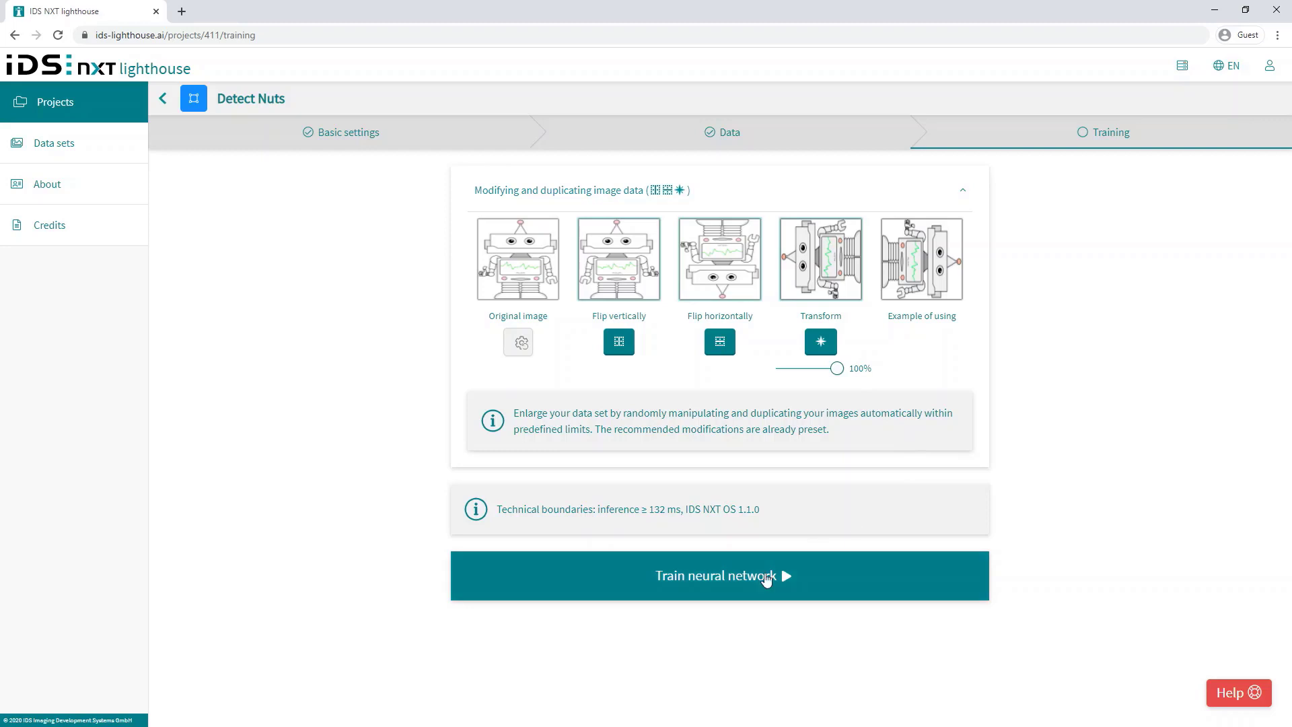
click(766, 578)
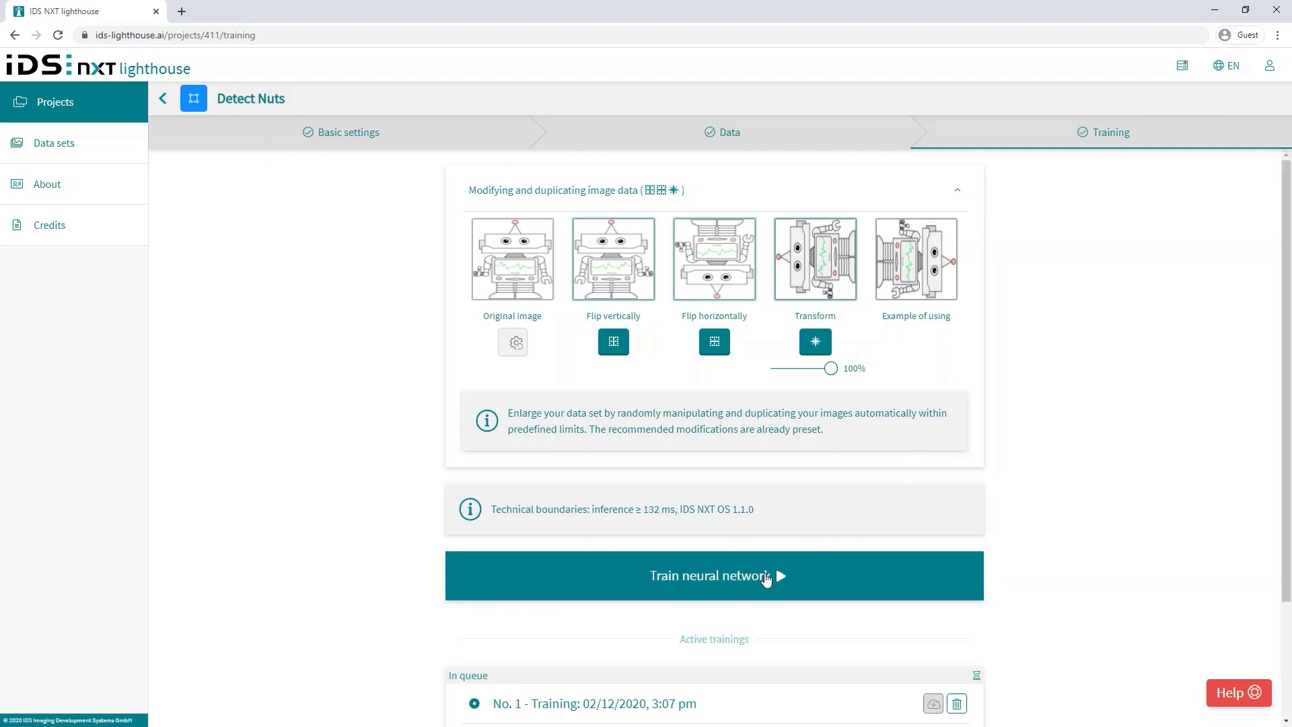
scroll(766, 580, down, 3)
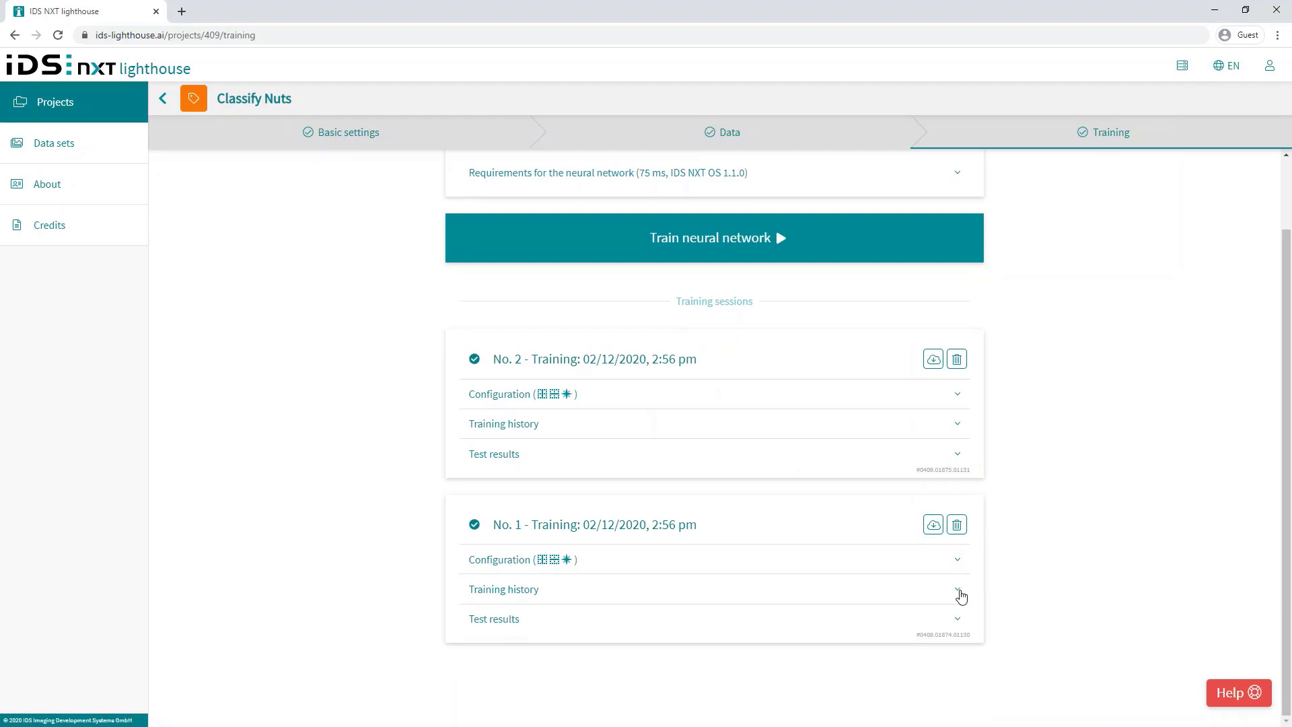
Step: Expand training No. 1's accuracy and loss history and its configuration details
click(961, 596)
scroll(1023, 571, down, 5)
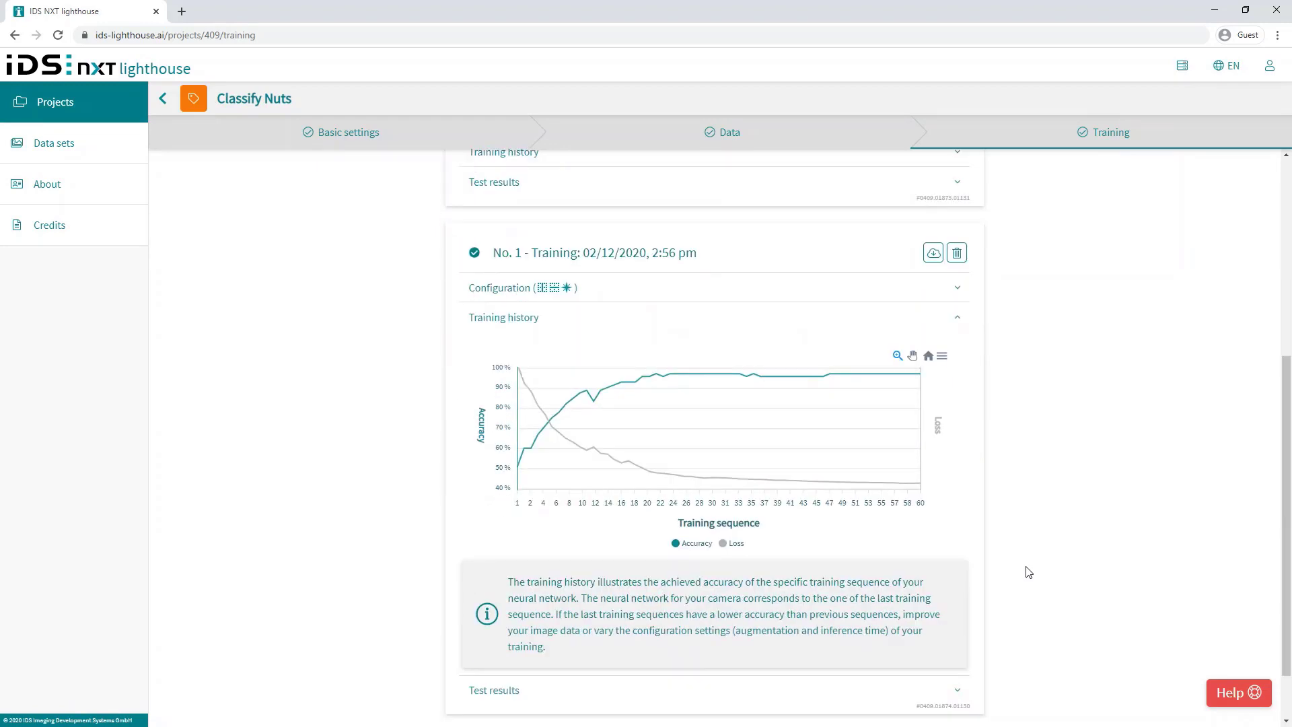
mouse_move(917, 309)
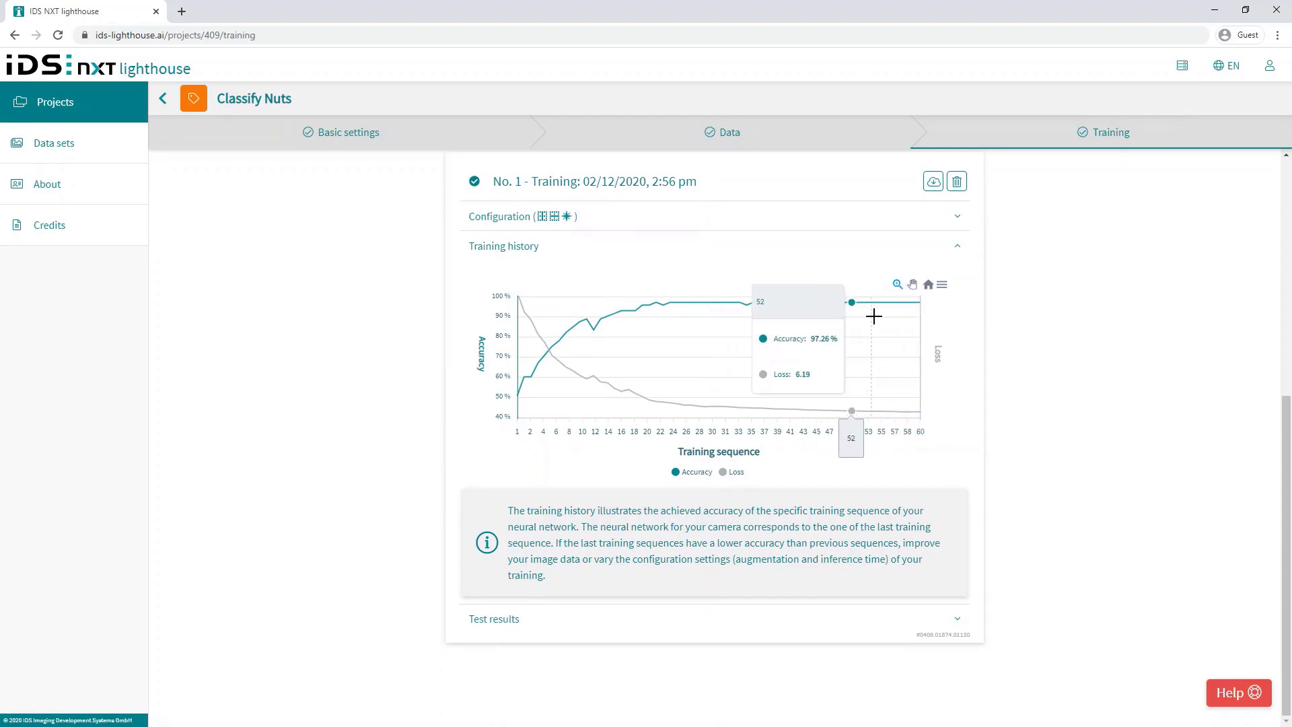
click(965, 224)
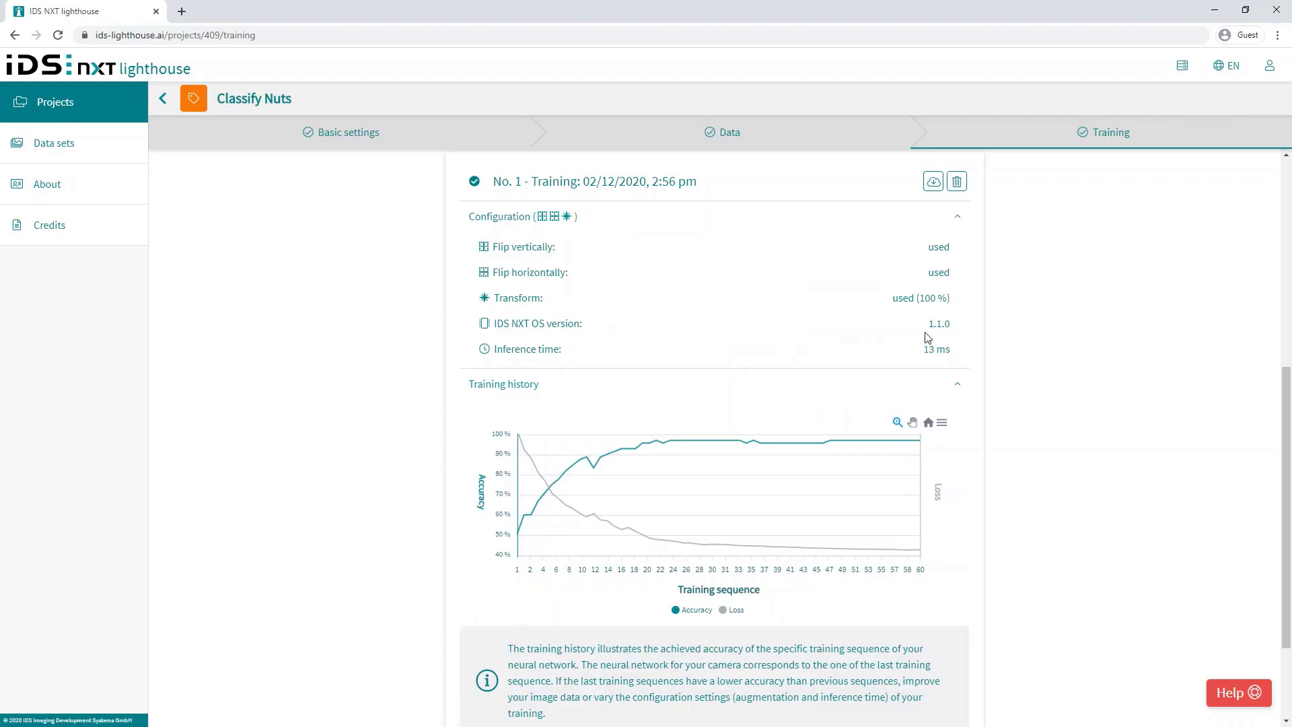
scroll(971, 351, up, 6)
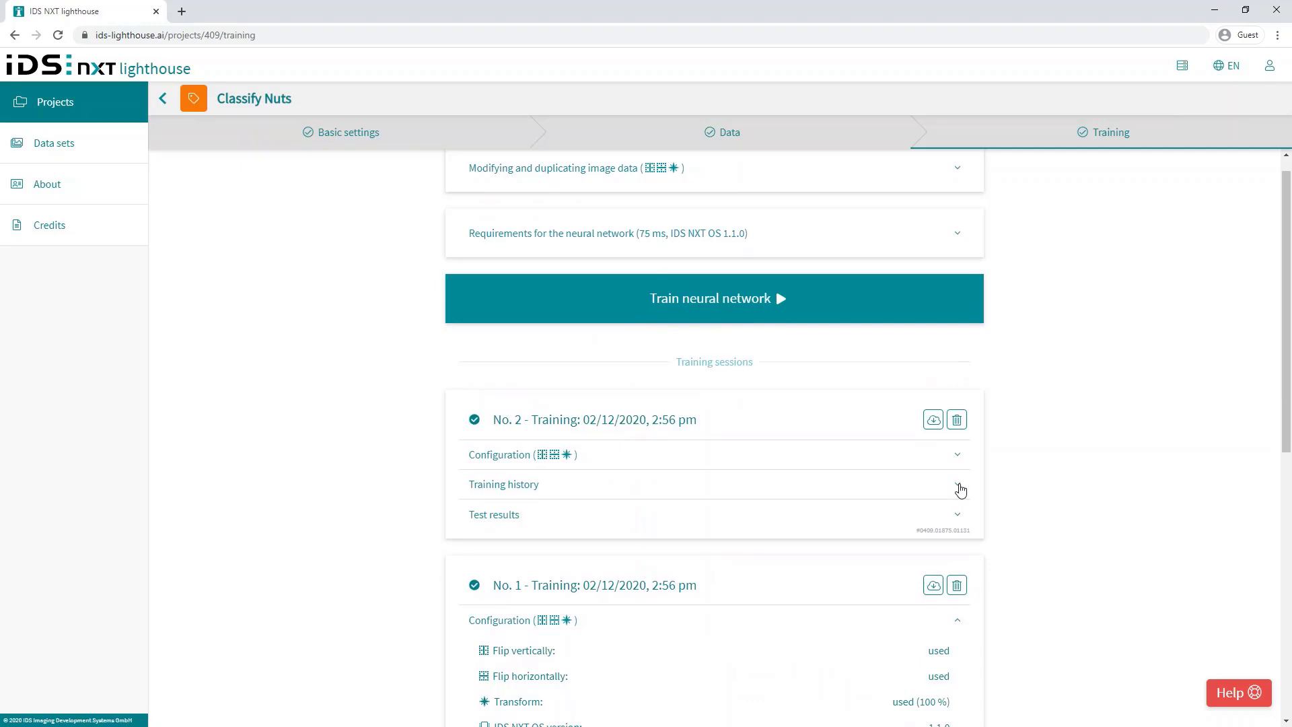
Step: Expand training No. 2's history and test results (100.00%), then No. 1's test results (98.94%)
click(960, 491)
scroll(972, 470, down, 4)
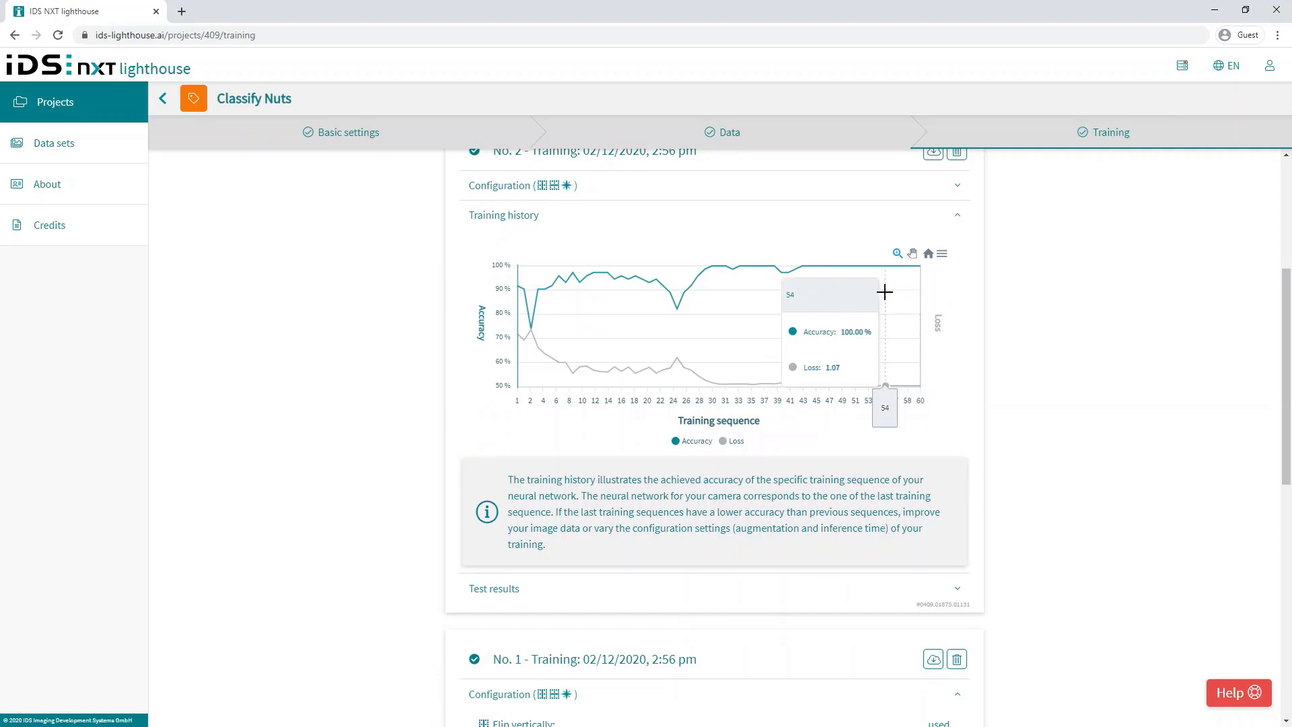
click(959, 592)
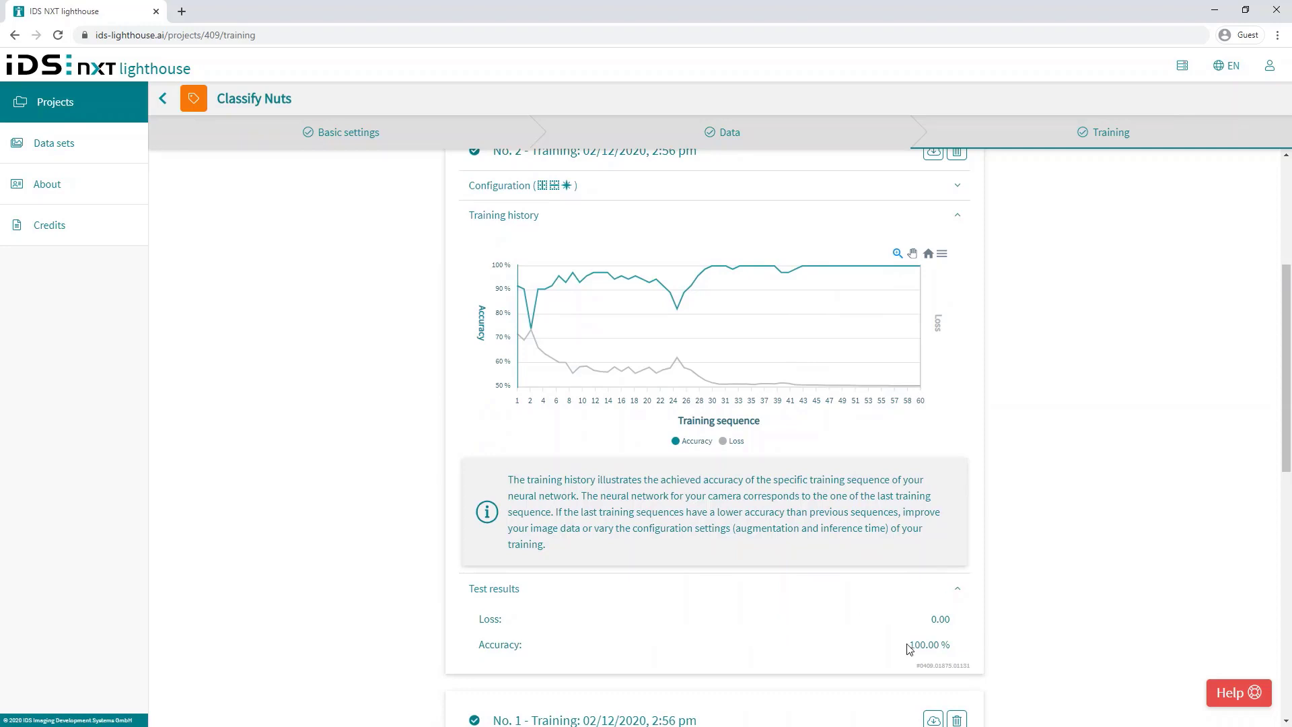
scroll(908, 648, down, 8)
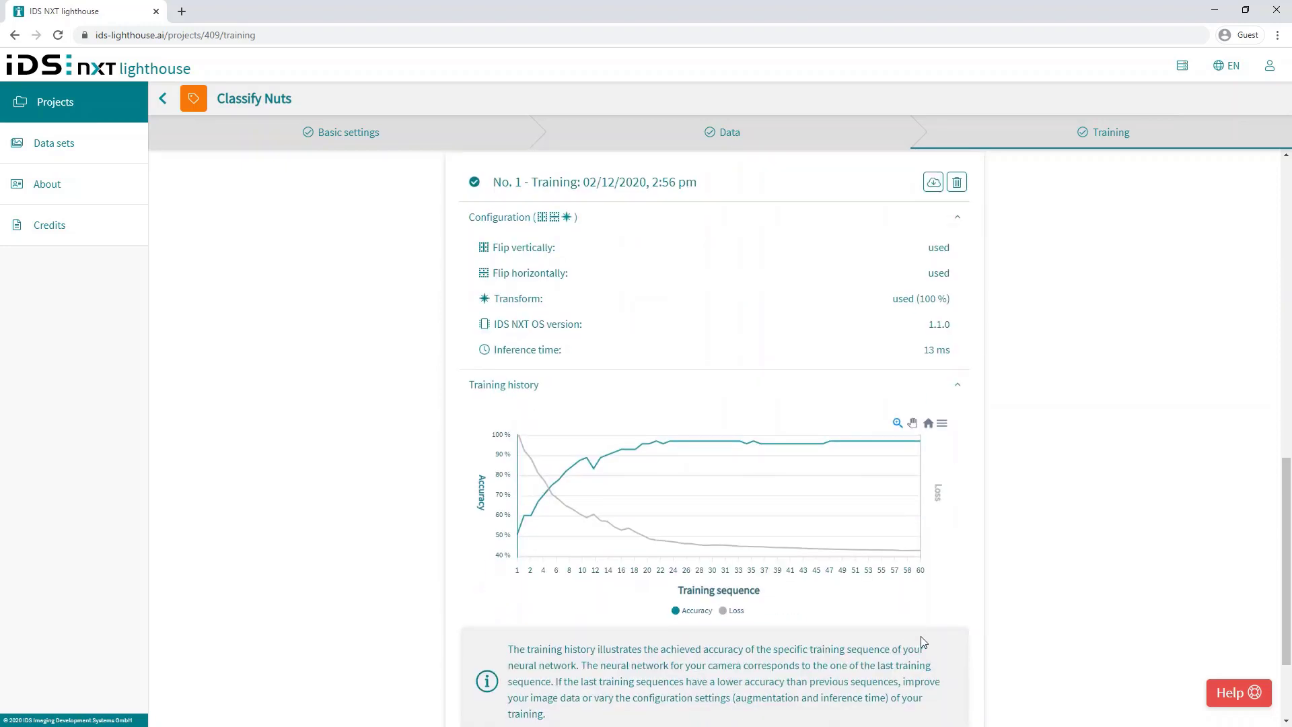
scroll(921, 636, down, 2)
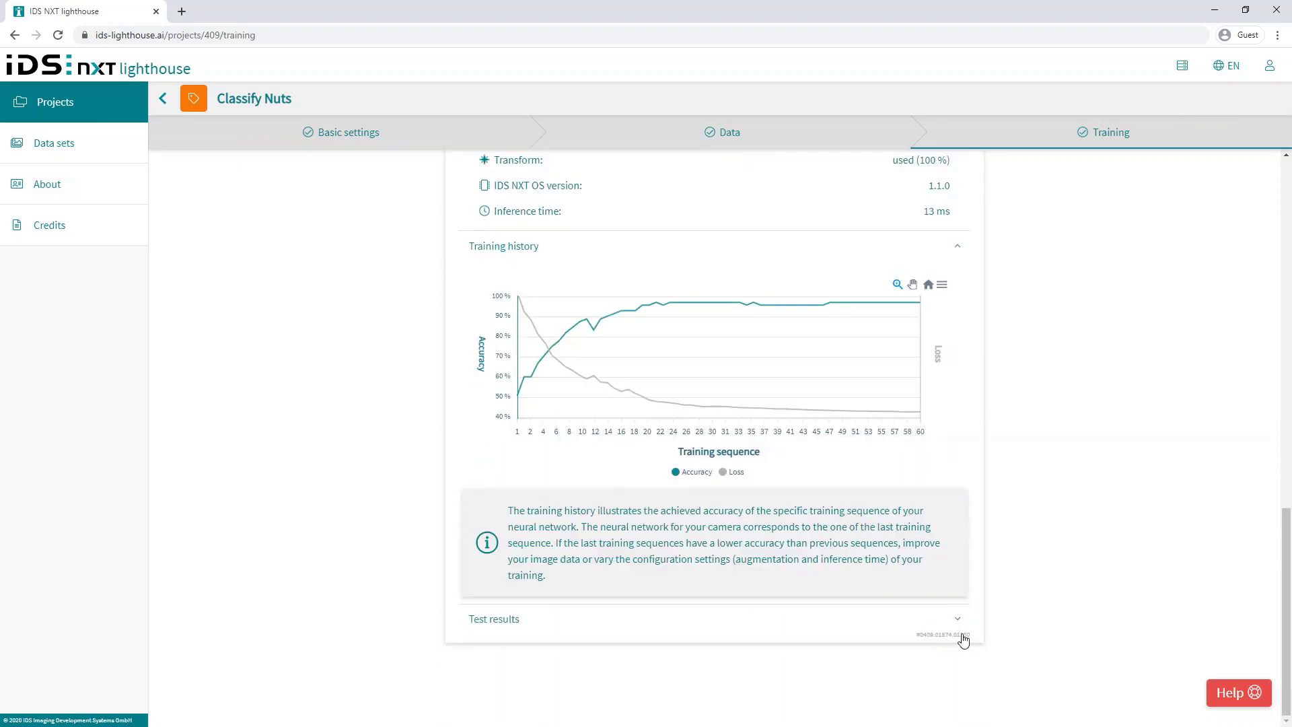
click(961, 619)
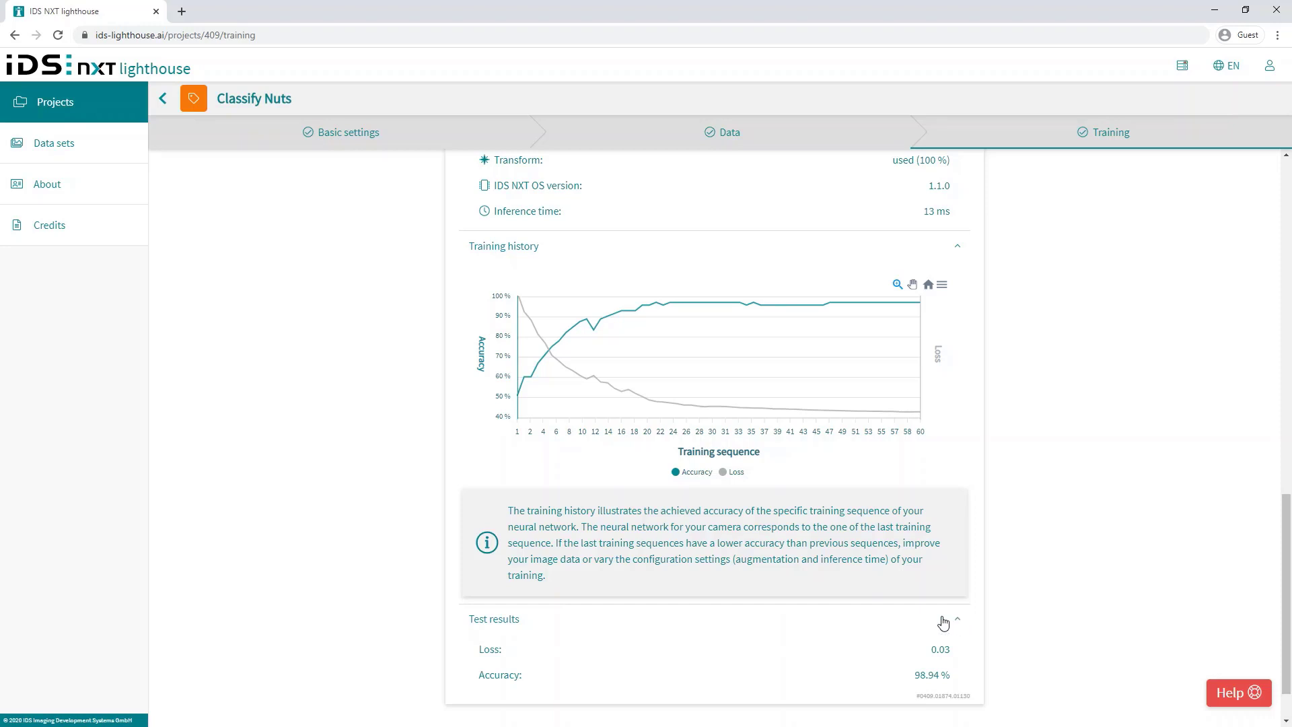
scroll(996, 397, up, 2)
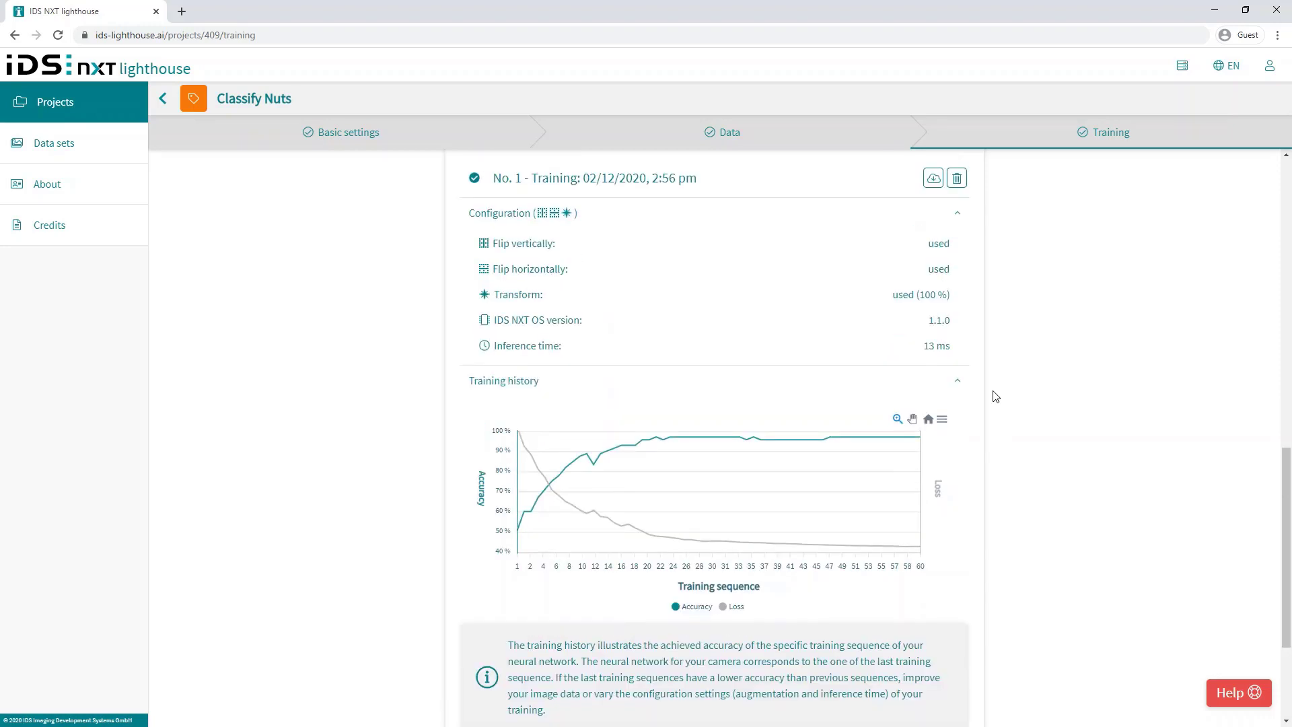
Step: Download training No. 1's network renamed to ClassifyNuts_13.cnn
click(936, 180)
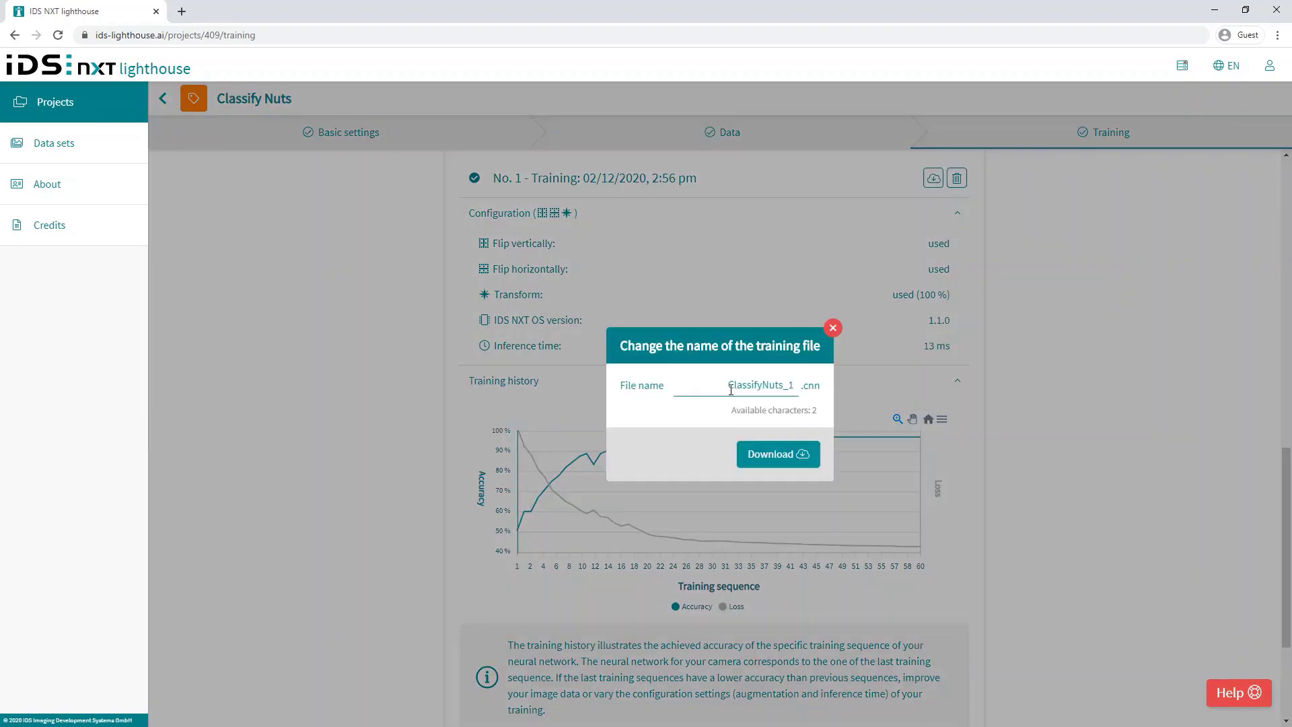
click(792, 385)
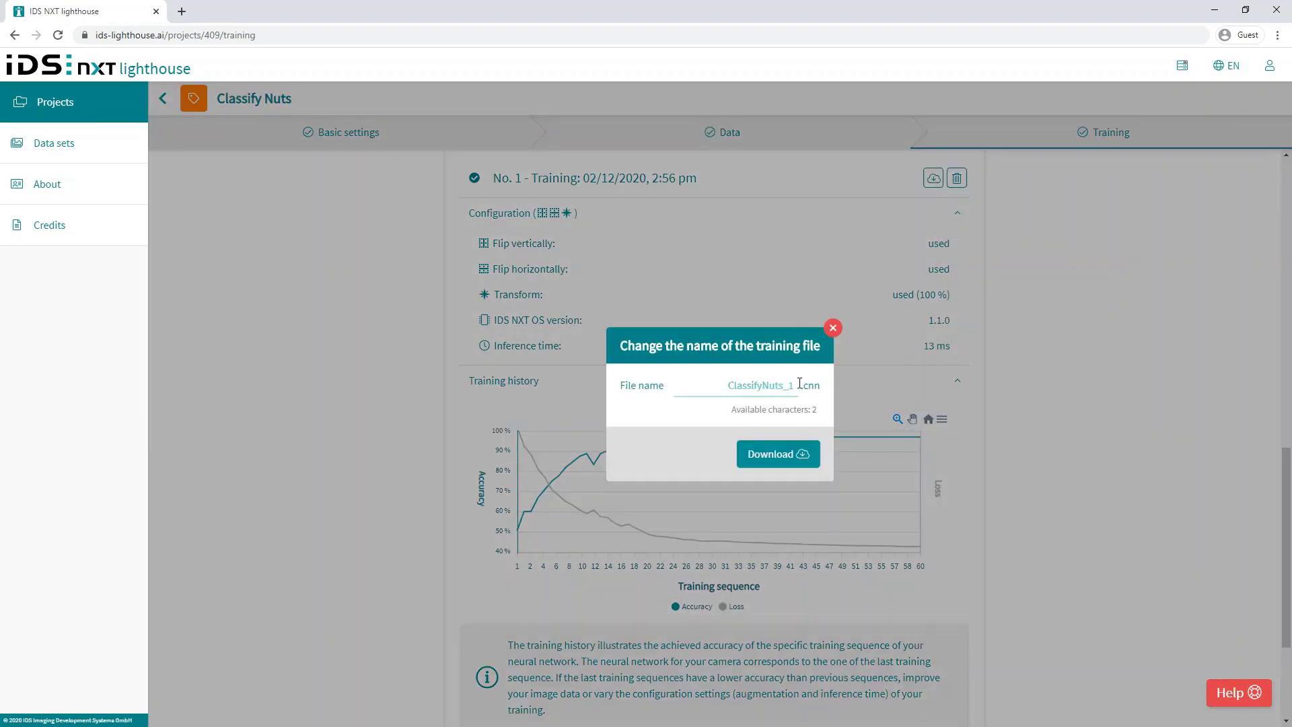
text(3)
click(796, 455)
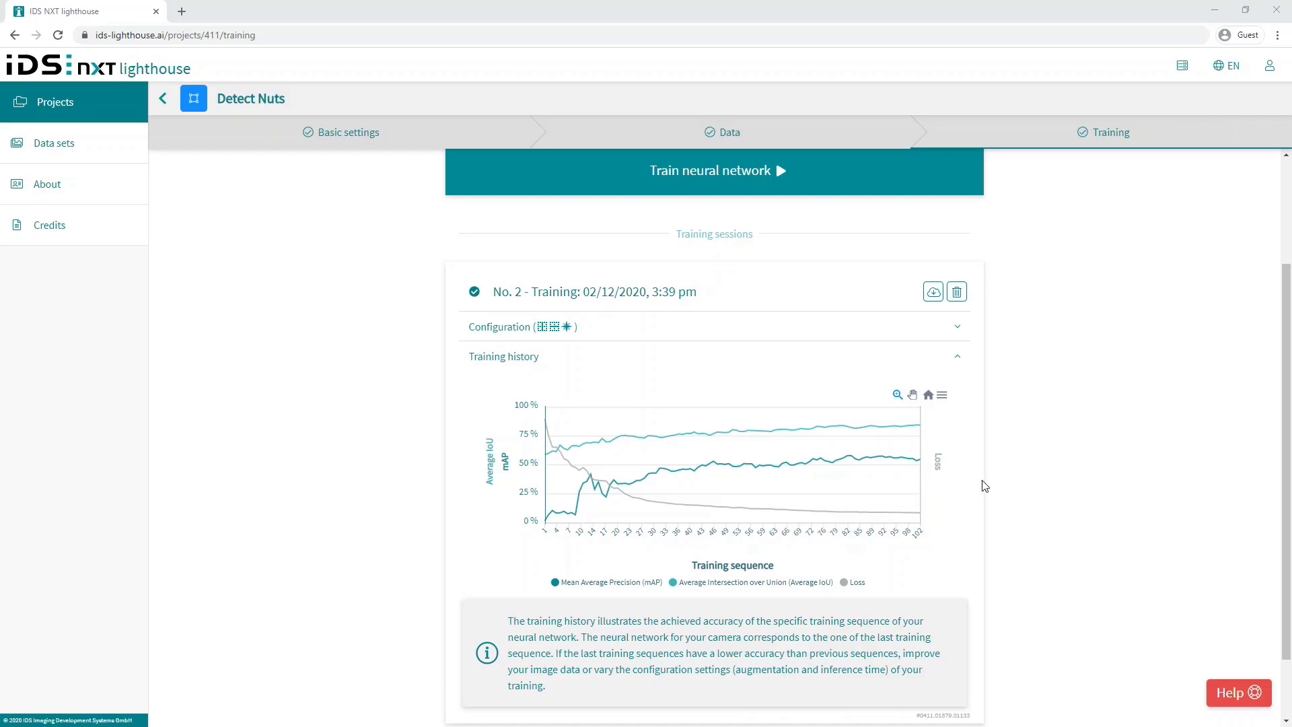
mouse_move(915, 458)
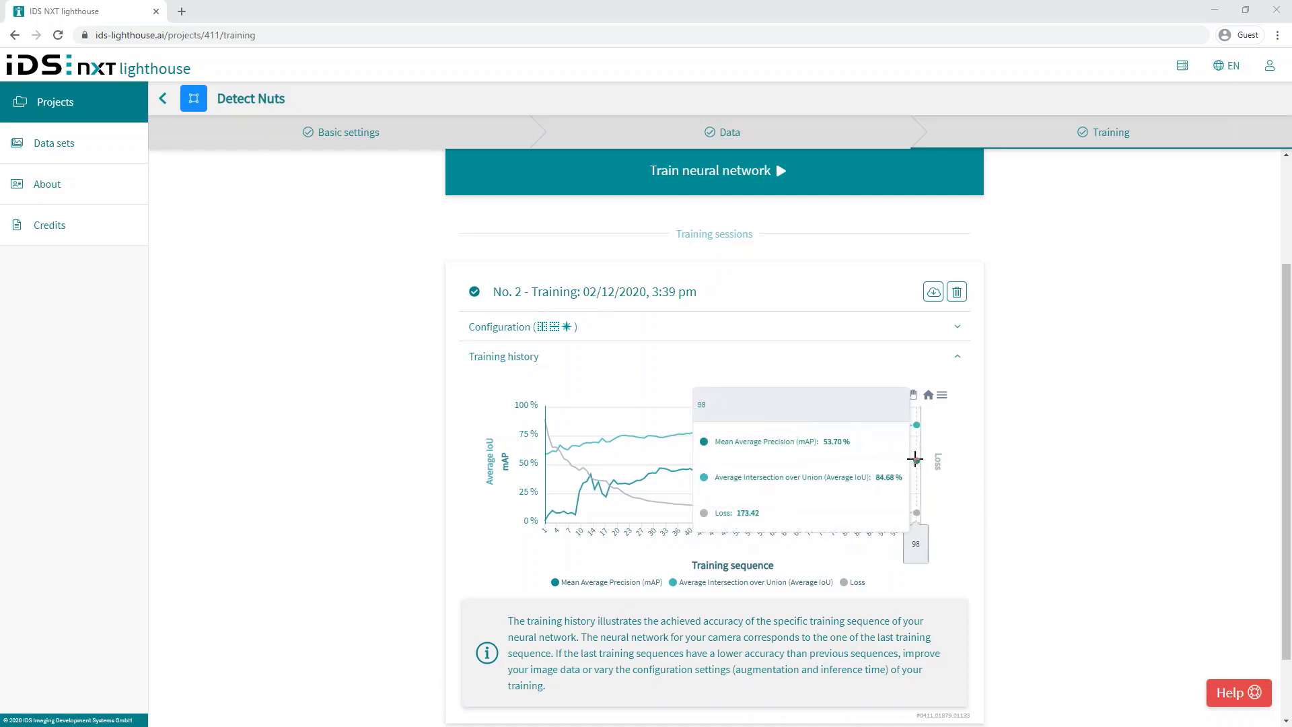